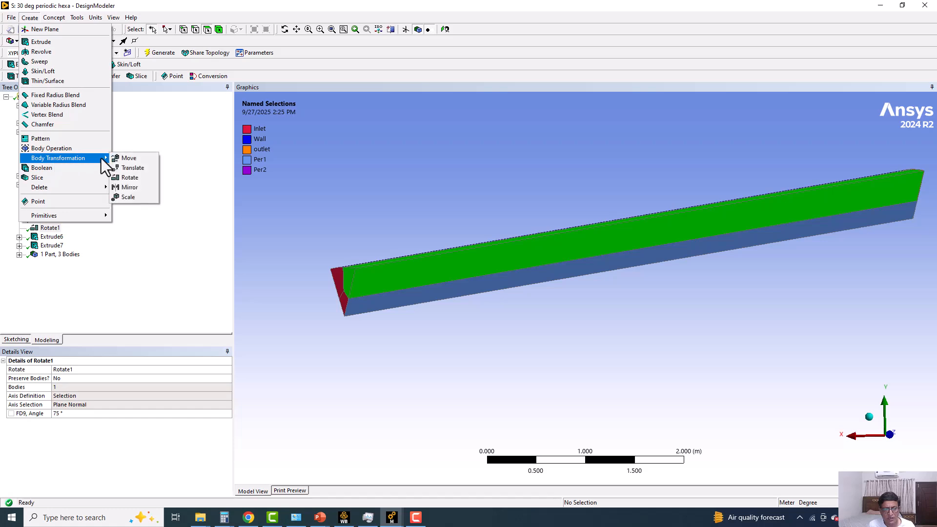
Step: Examine the 30-degree periodic wedge from several directions, including its end faces, outer wall and periodic sides
left_click(350, 147)
middle_click_drag(370, 156, 382, 164)
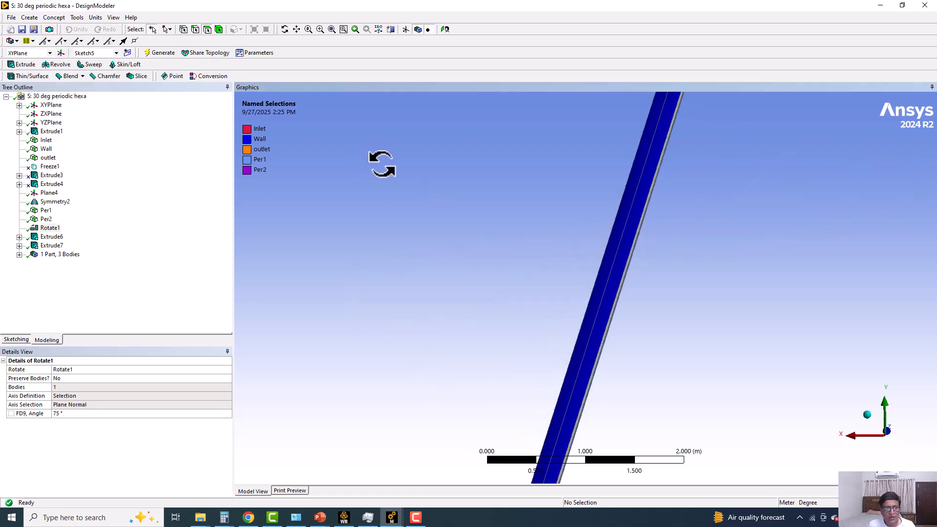
left_click(887, 432)
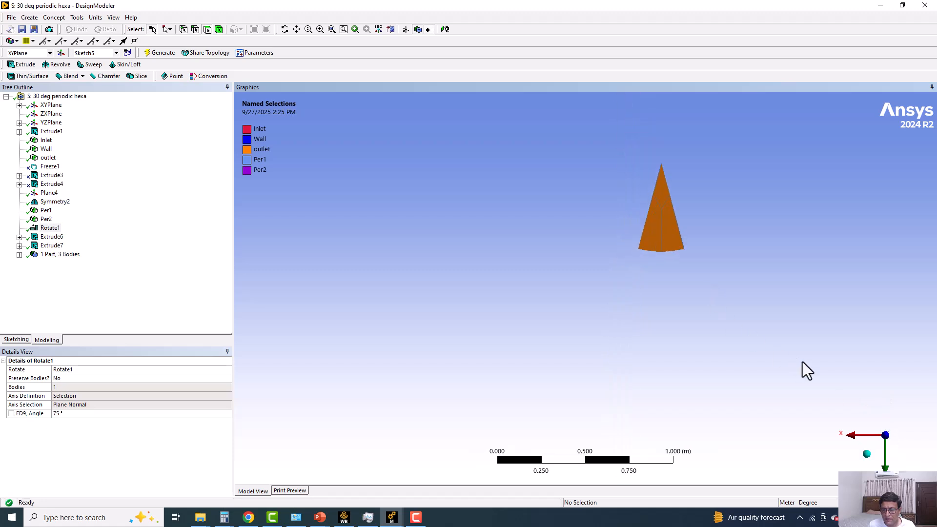
middle_click_drag(420, 256, 494, 224)
scroll(514, 251, "down", 3)
scroll(518, 263, "up", 3)
scroll(701, 298, "down", 5)
left_click(894, 450)
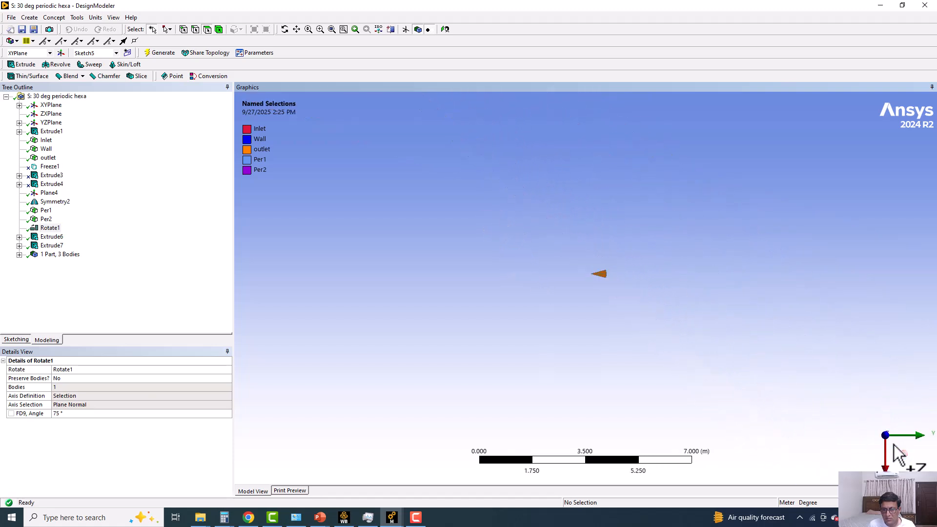
scroll(698, 347, "up", 4)
scroll(684, 271, "up", 2)
middle_click_drag(684, 274, 566, 252)
scroll(581, 301, "down", 7)
middle_click_drag(747, 319, 445, 365)
scroll(576, 263, "down", 2)
scroll(451, 342, "up", 3)
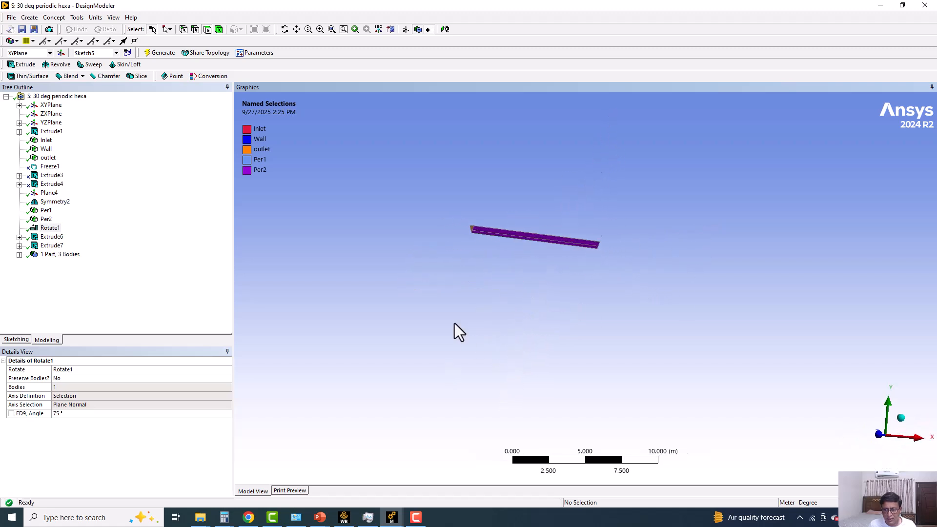
middle_click_drag(513, 289, 564, 305)
scroll(494, 307, "up", 3)
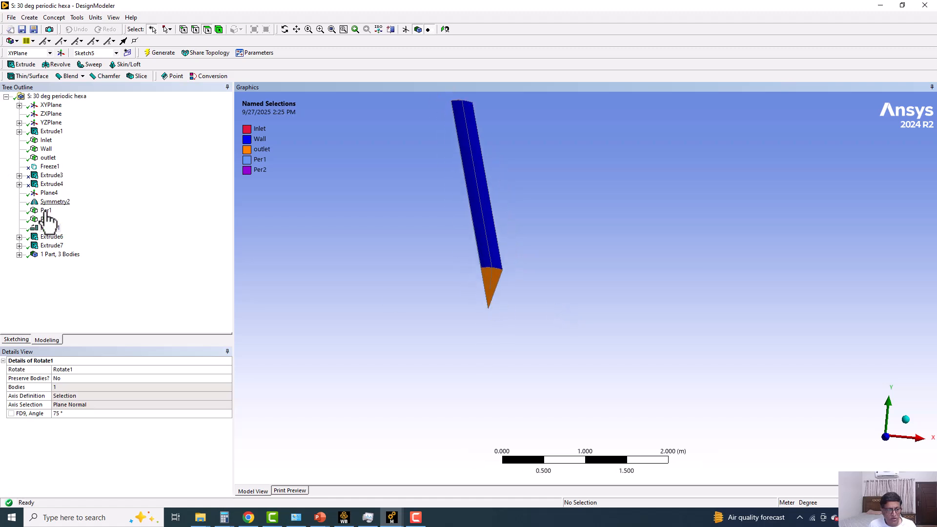
Step: Suppress the Rotate1 feature together with every feature below it
right_click(53, 230)
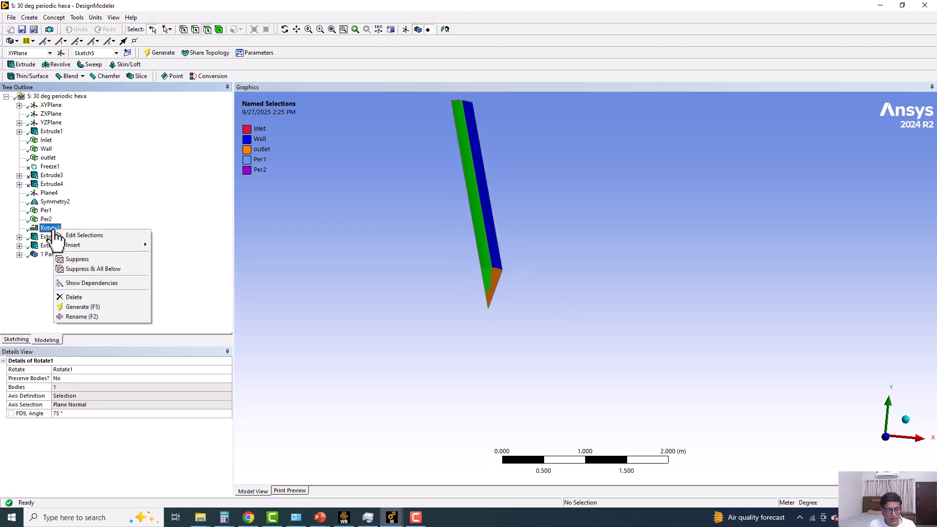
left_click(86, 269)
middle_click_drag(462, 235, 420, 220, "ctrl")
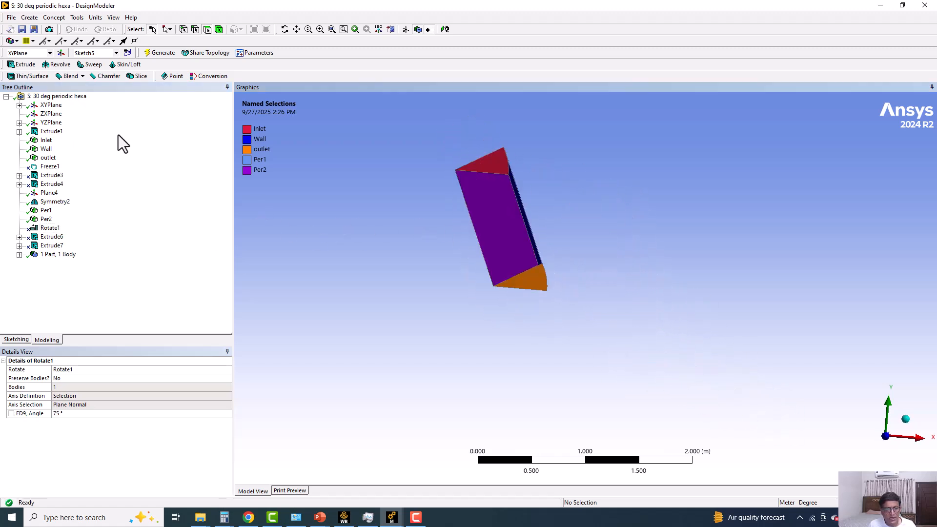
Step: Display the ZX plane and the XY plane in turn, and inspect the unrotated wedge facing the XY plane
left_click(38, 115)
mouse_move(471, 247)
middle_mouse_down()
mouse_move(494, 266)
mouse_move(482, 250)
middle_mouse_up()
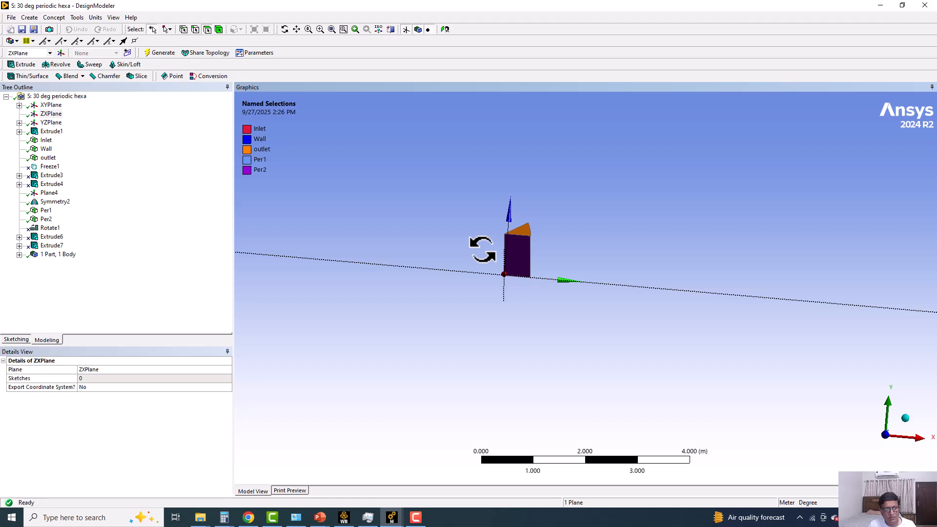
left_click(51, 105)
middle_click_drag(487, 239, 476, 236)
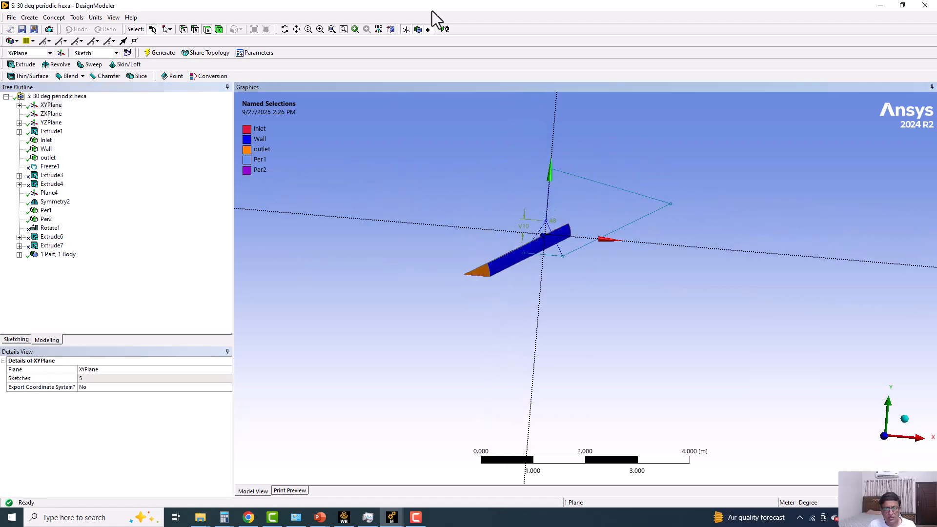
left_click(445, 29)
scroll(643, 314, "up", 3)
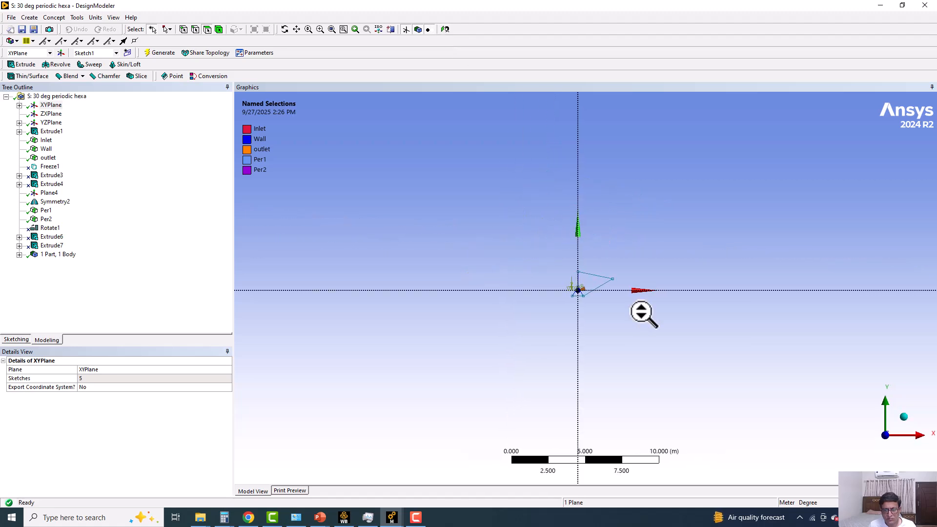
scroll(643, 314, "up", 10)
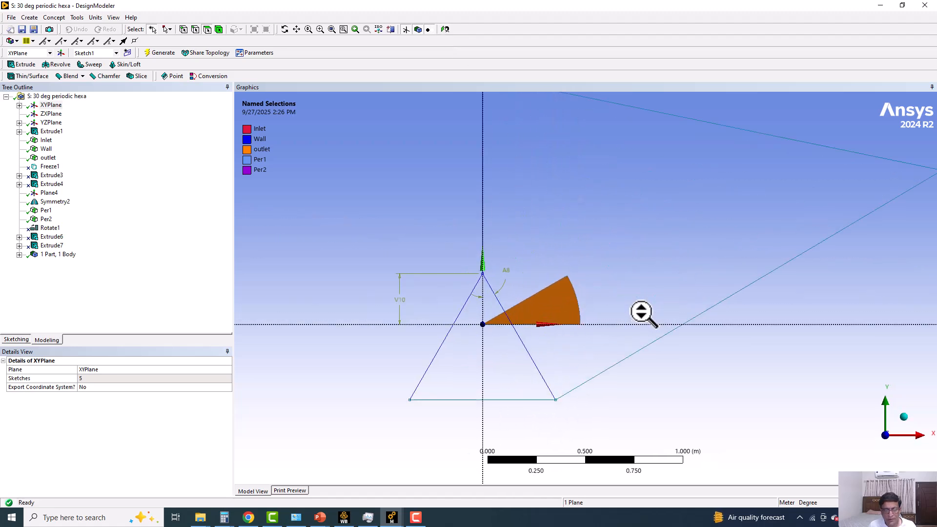
Step: Unsuppress only the Rotate1 feature, leaving the slicing extrudes below it suppressed
left_click(50, 229)
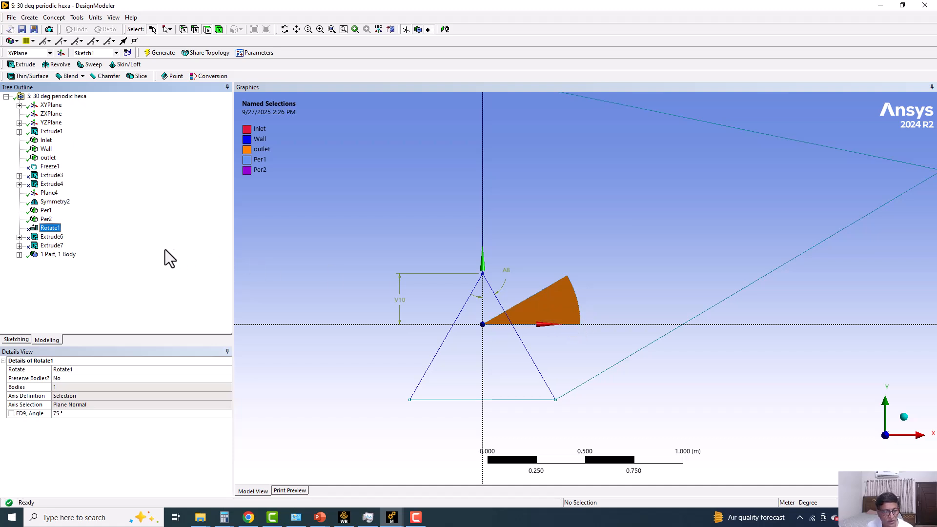
right_click(50, 229)
left_click(78, 258)
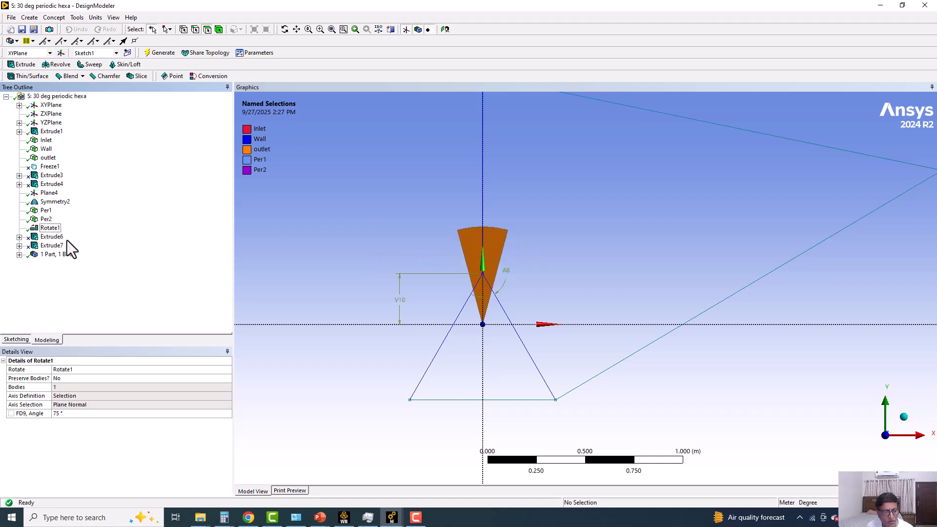
Step: Review the axis definition, axis selection and angle of the Rotate1 feature
left_click(40, 396)
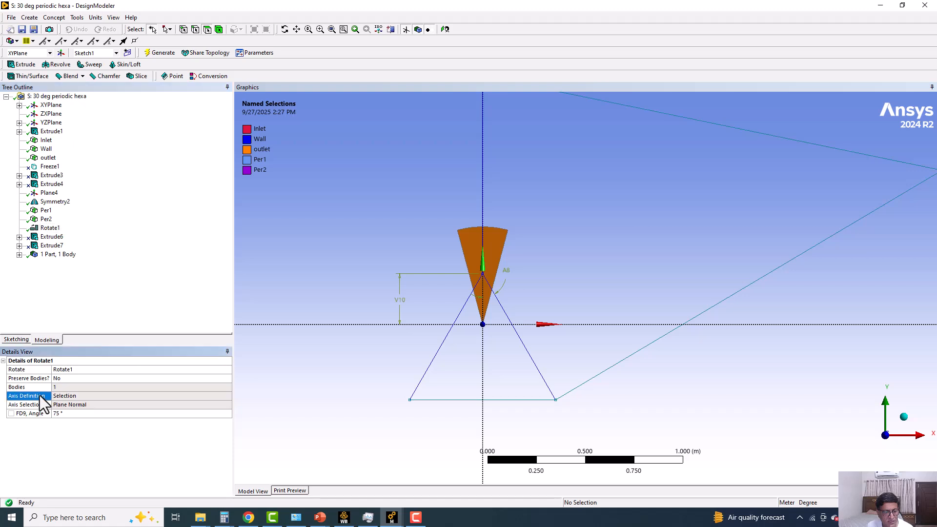
left_click(39, 405)
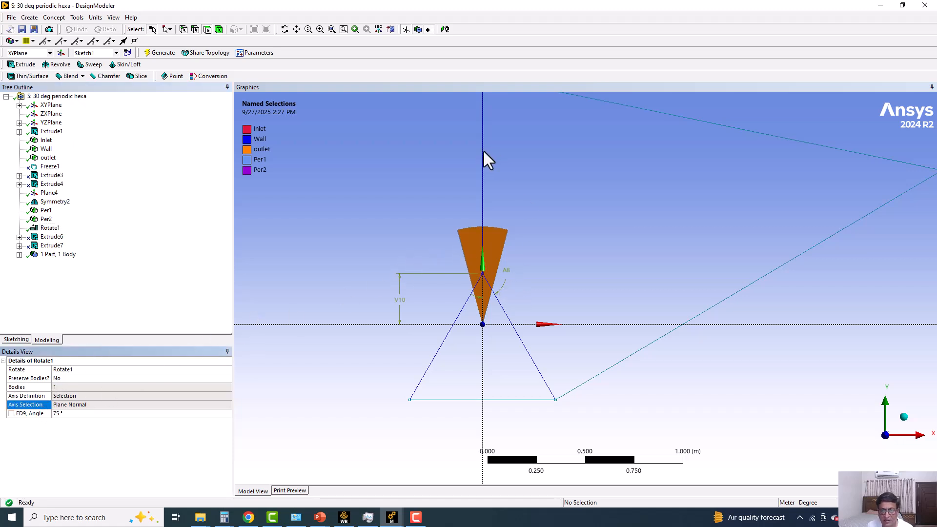
left_click(60, 413)
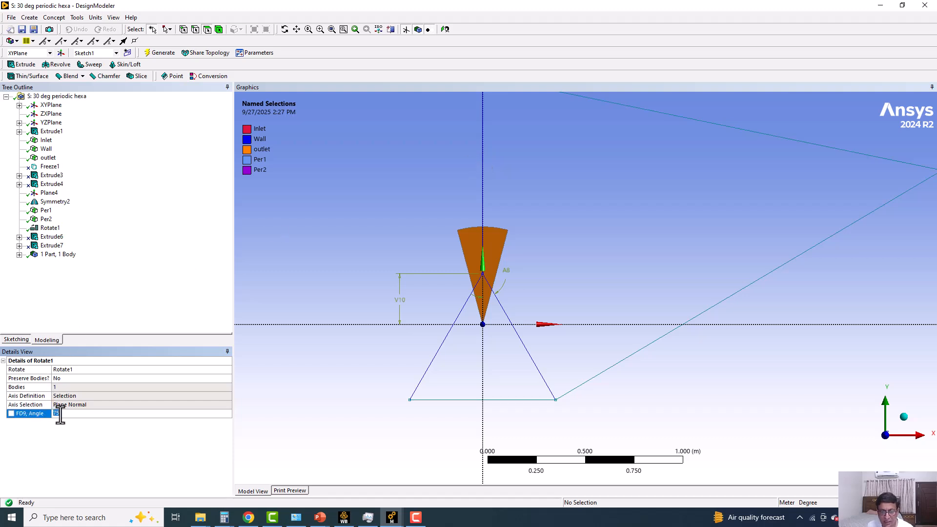
Step: Review the Extrude6 settings and inspect its triangular profile, Sketch5 on the XY plane, against the wedge
left_click(49, 237)
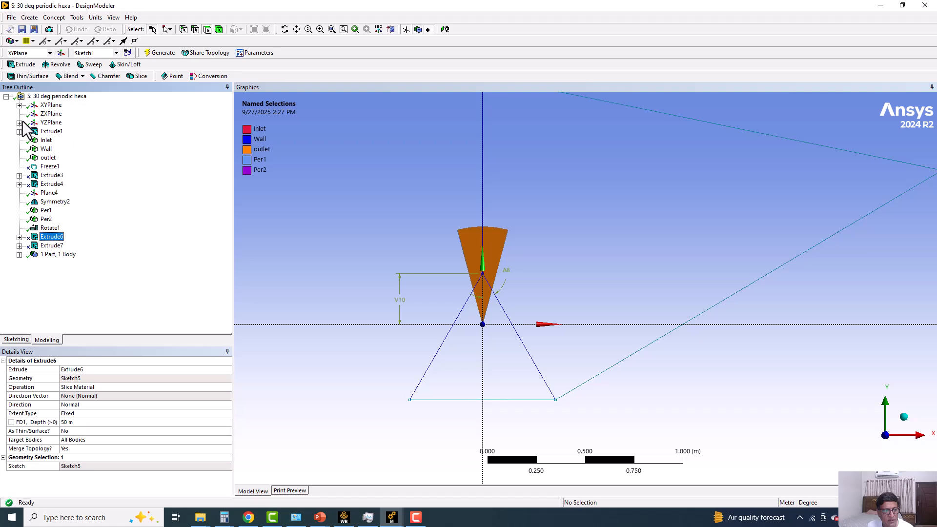
left_click(19, 105)
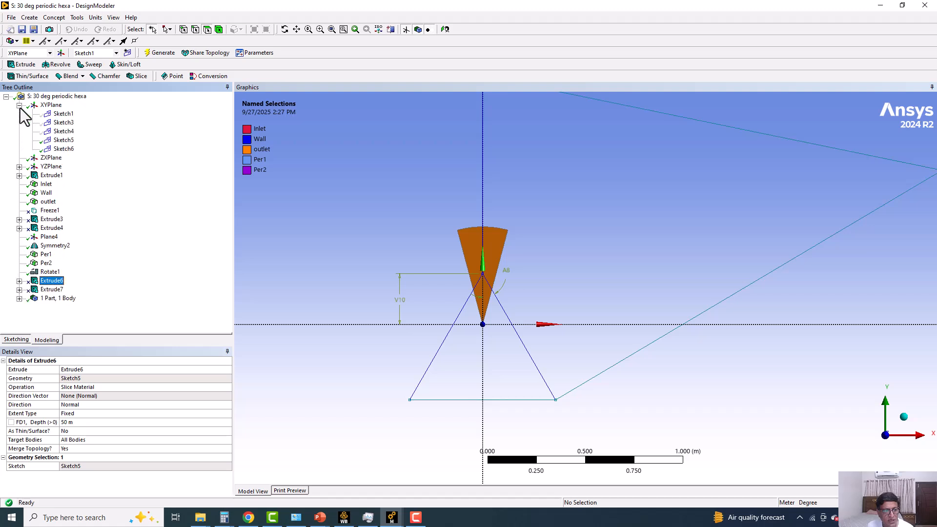
left_click(49, 140)
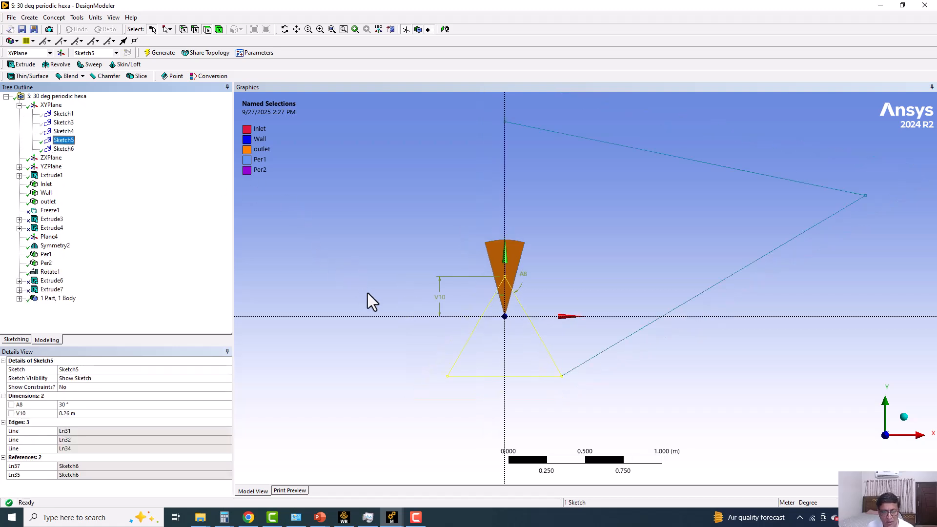
scroll(367, 293, "up", 5)
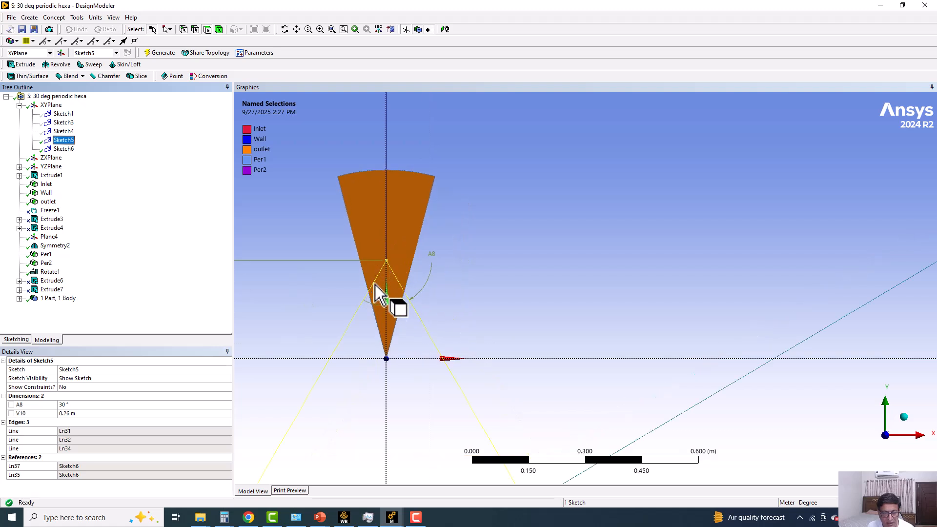
scroll(375, 288, "down", 1)
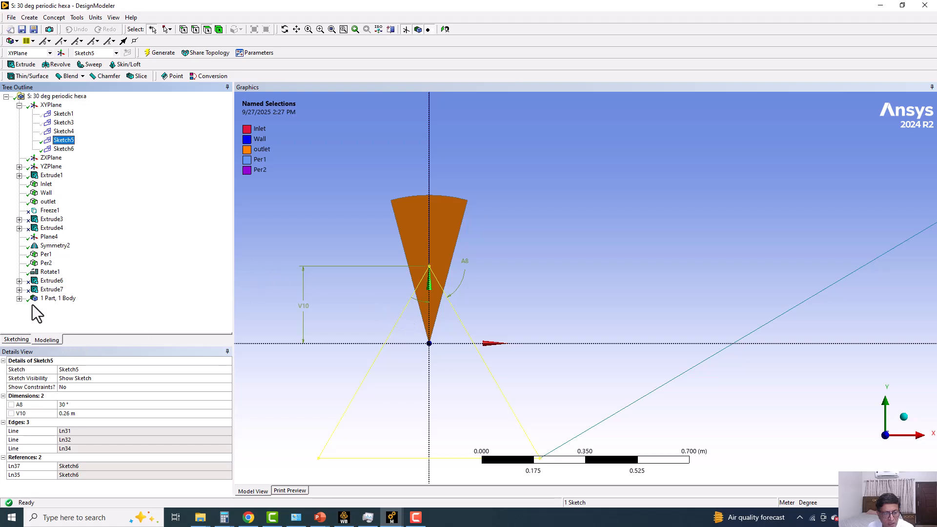
Step: Review the sketch constraint tools and Sketch5's vertical dimension V10 and angle dimension A8
left_click(20, 339)
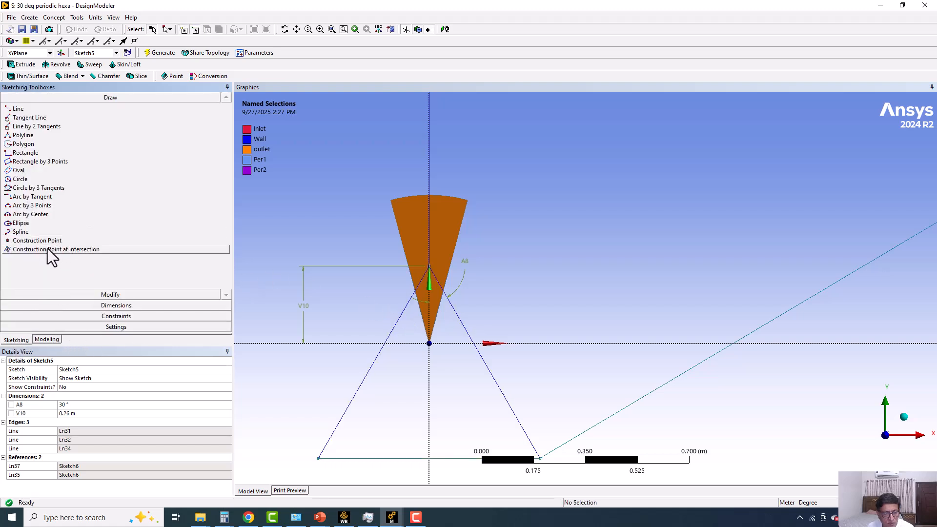
left_click(98, 314)
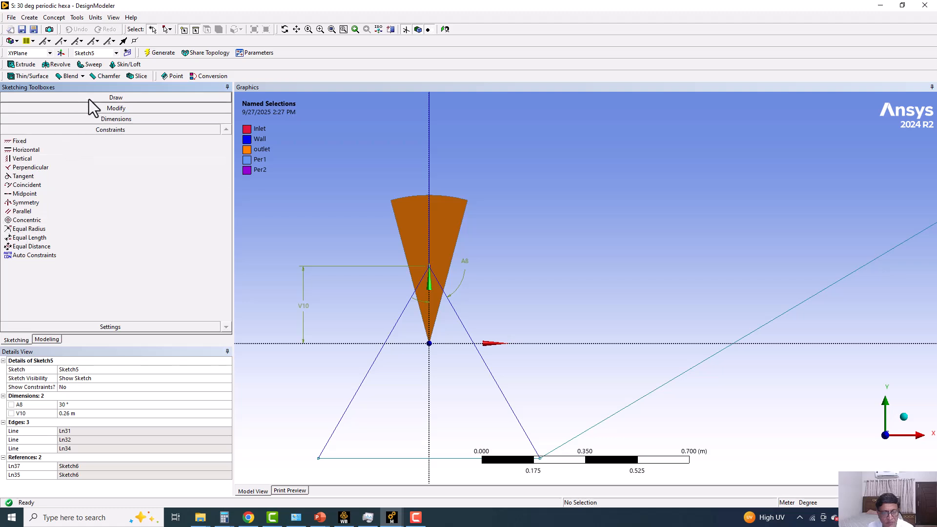
left_click(79, 415)
scroll(332, 331, "up", 1)
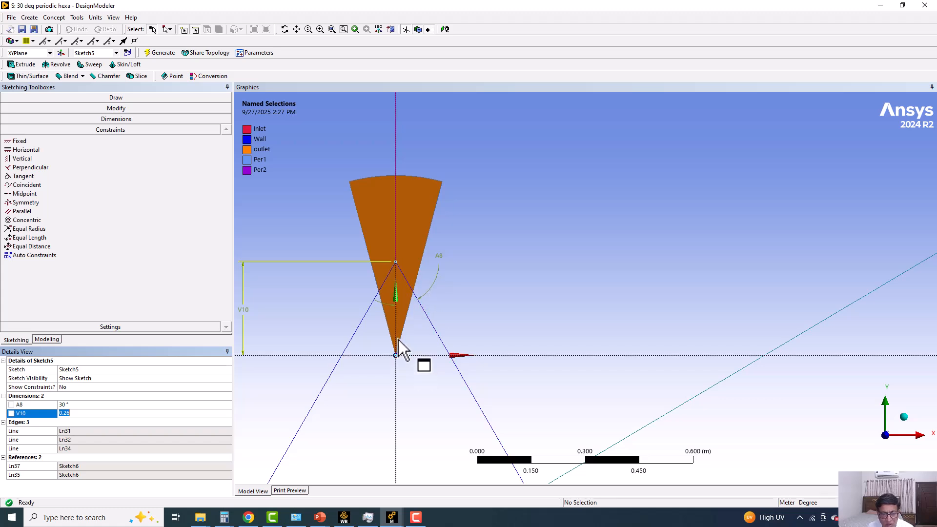
left_click(78, 406)
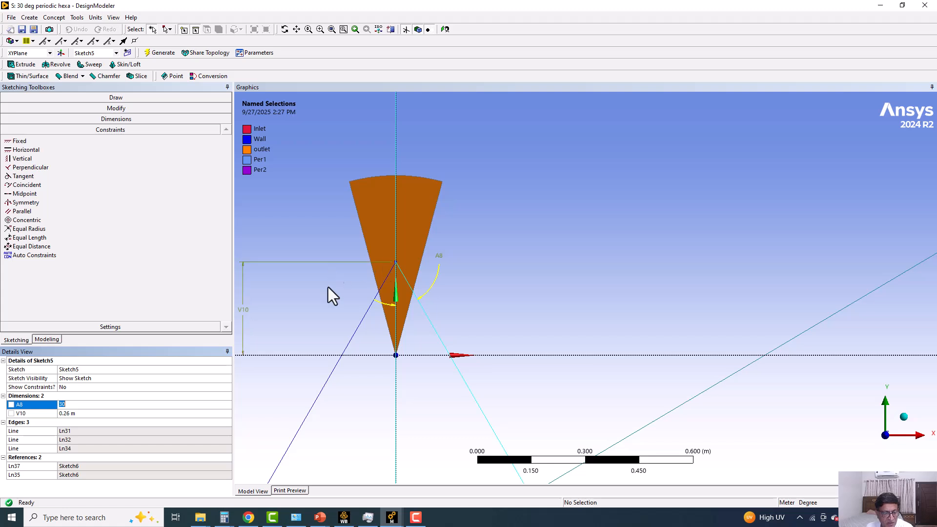
key("Return")
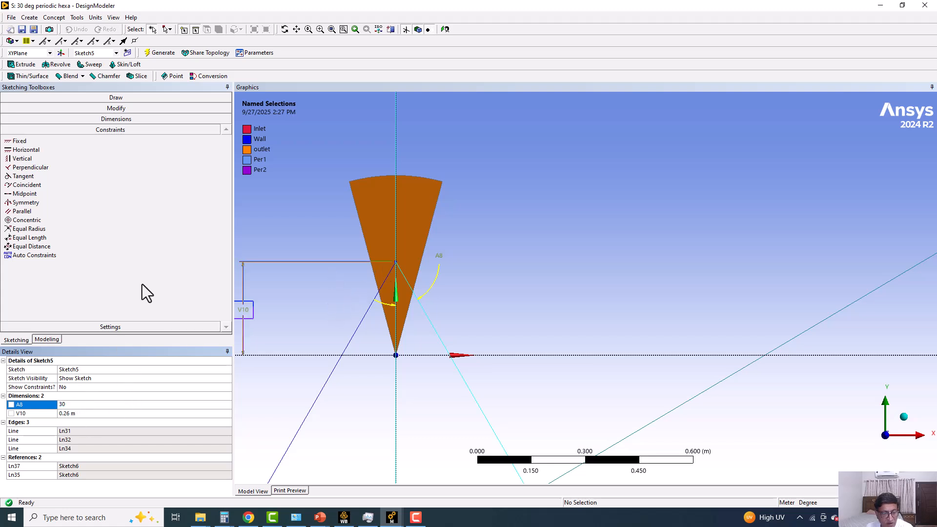
Step: Return to the model's feature list and compare Extrude6's slice settings with its triangular profile on the wedge
left_click(55, 339)
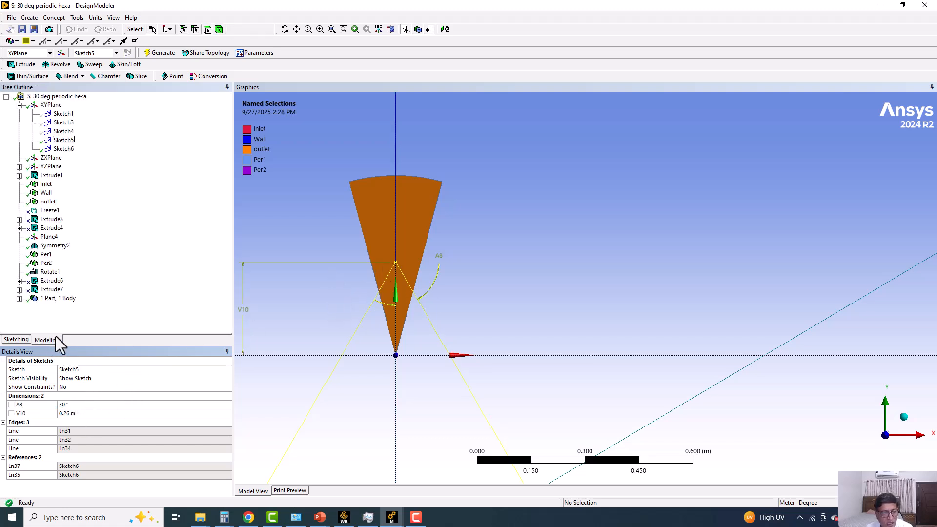
left_click(52, 282)
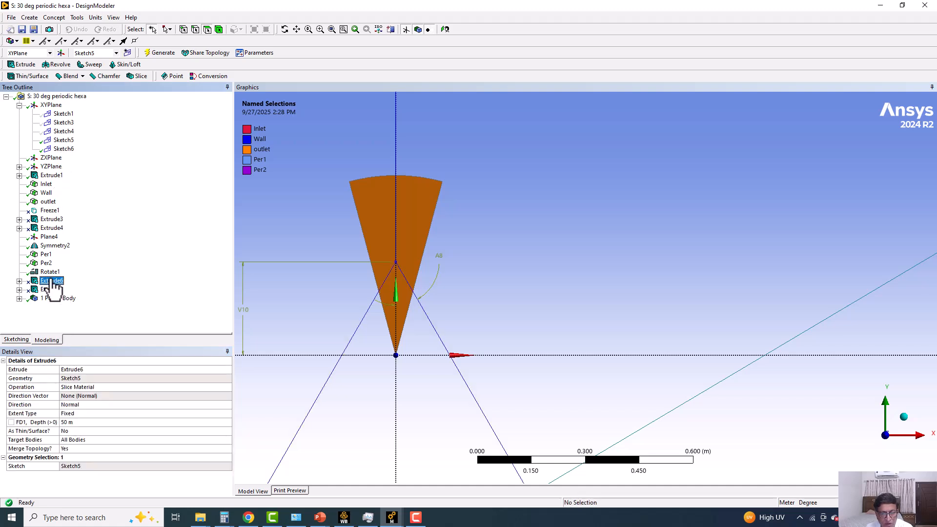
scroll(484, 279, "down", 3)
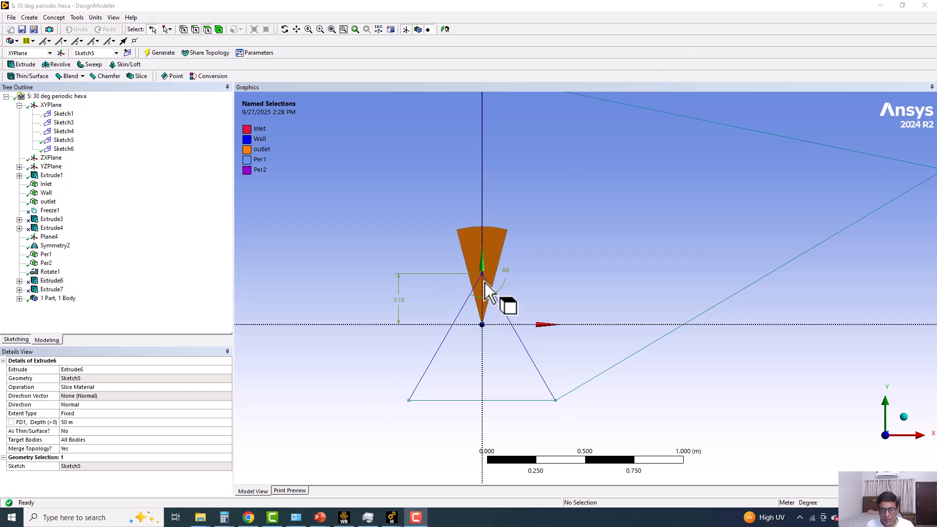
scroll(559, 325, "down", 3)
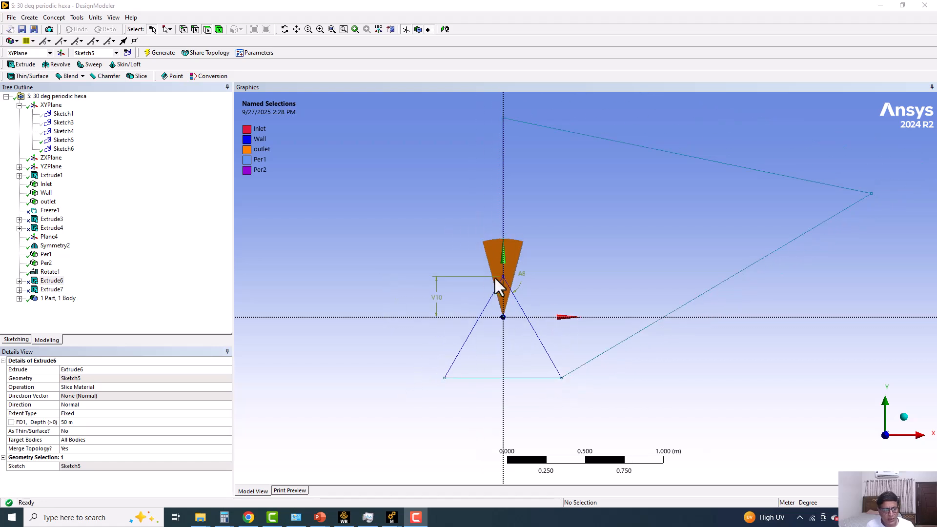
Step: Hide Sketch6 on the XY plane so that only the Sketch5 triangle is drawn over the wedge
left_click(63, 149)
right_click(54, 150)
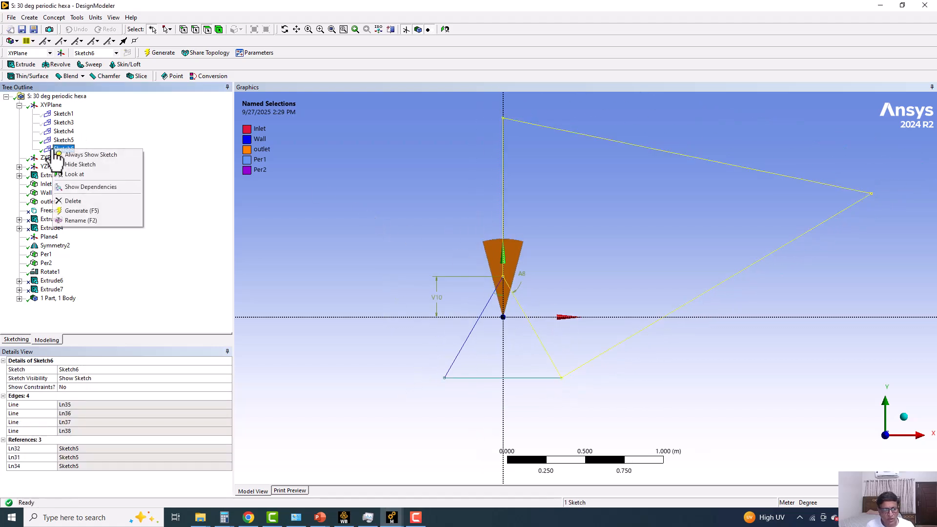
left_click(78, 165)
scroll(564, 233, "up", 2)
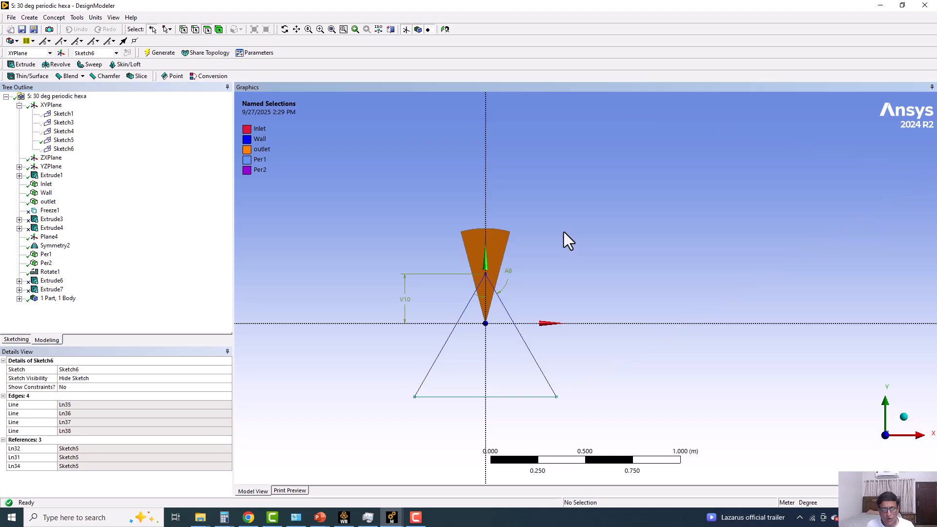
left_click(404, 30)
left_click(404, 30)
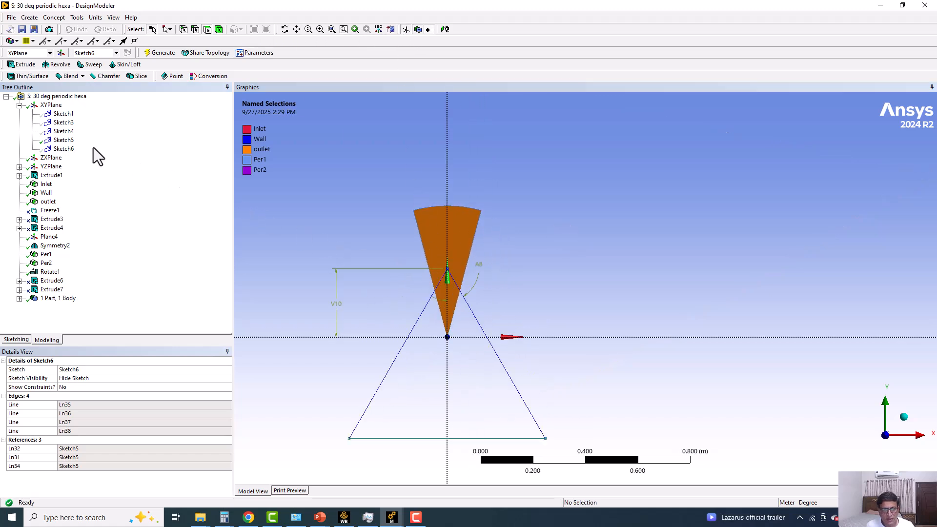
Step: Select Sketch5, turn off the plane display and inspect the wedge tip up close
left_click(63, 140)
left_click(404, 30)
scroll(468, 247, "up", 2)
middle_click_drag(468, 247, 560, 167, "ctrl")
middle_click_drag(711, 338, 687, 369, "ctrl")
Step: Check Extrude6's slice settings and 50 m depth, then unsuppress it to slice the wedge with the Sketch5 triangle
left_click(51, 281)
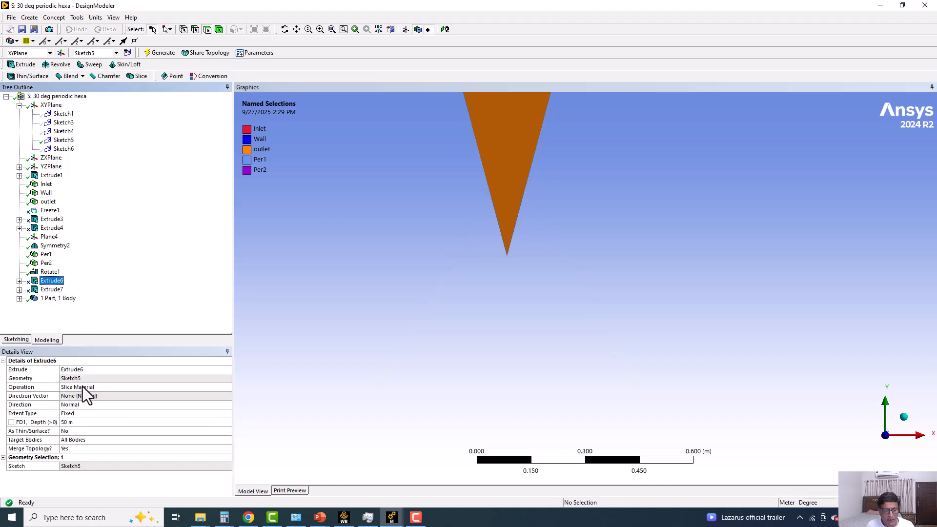
left_click(79, 423)
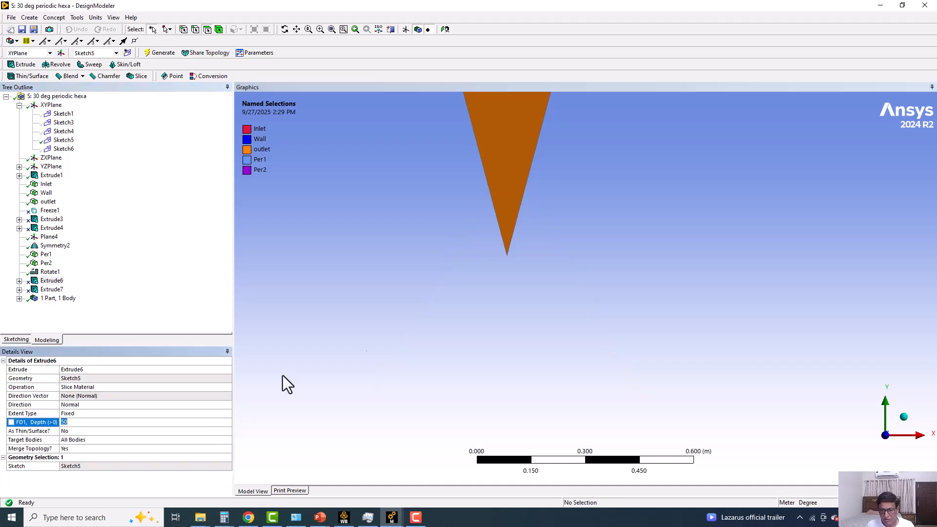
scroll(502, 295, "down", 2)
scroll(592, 210, "up", 3)
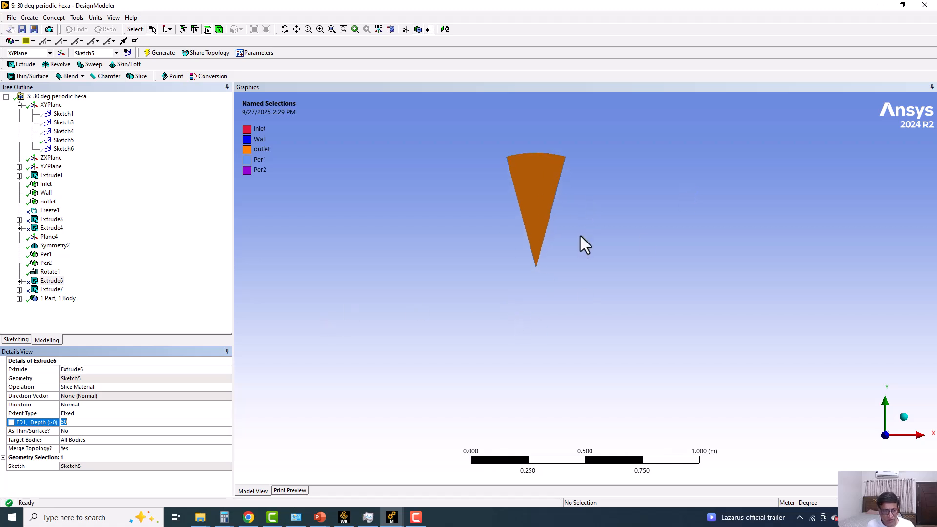
middle_click_drag(503, 371, 502, 401, "ctrl")
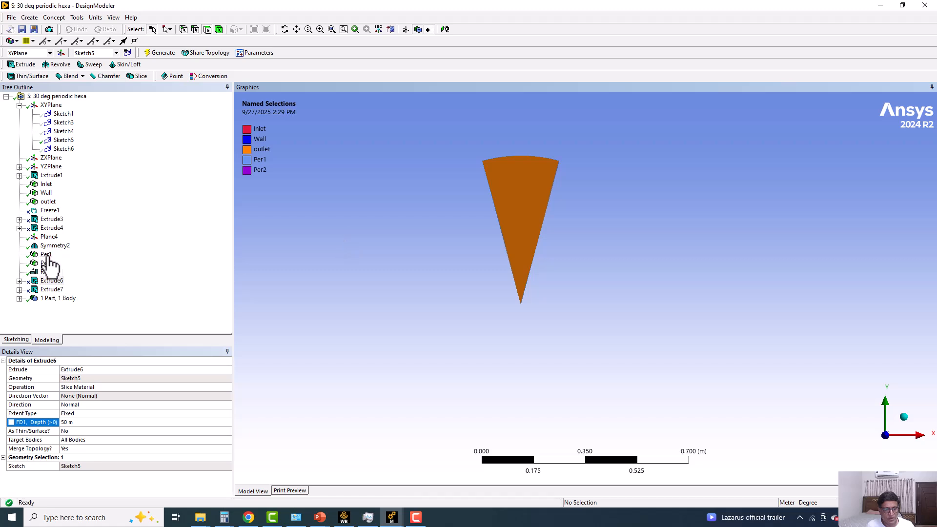
right_click(54, 280)
left_click(80, 308)
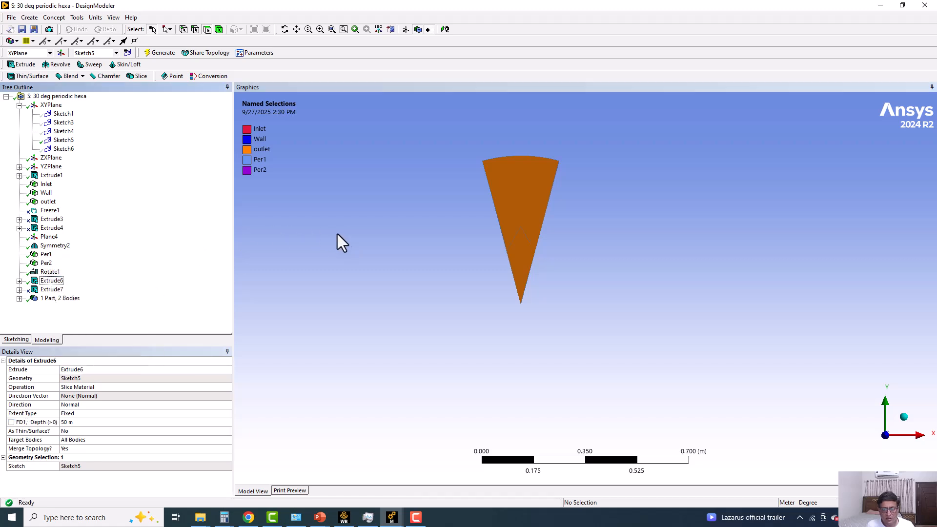
Step: Switch to body selection and pick the sliced wedge's tip and outer bodies in turn to inspect the cut
left_click(219, 30)
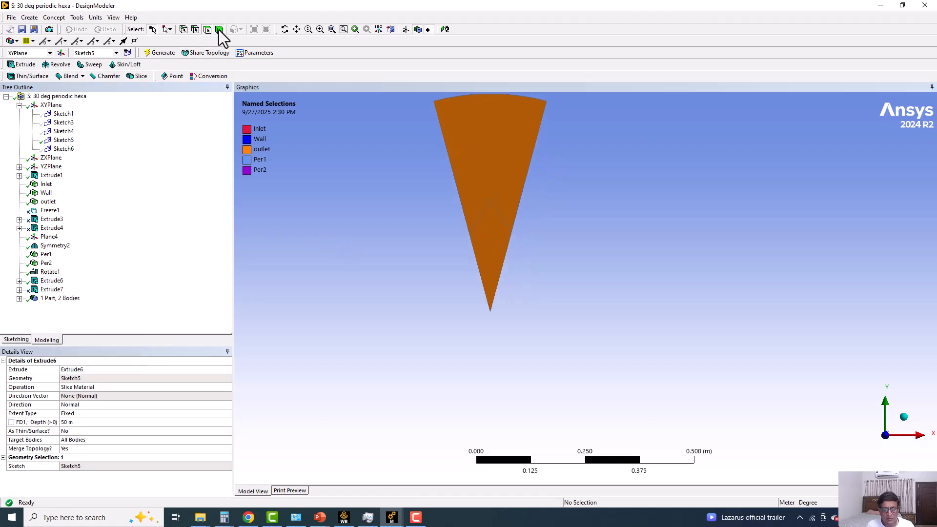
left_click(483, 239)
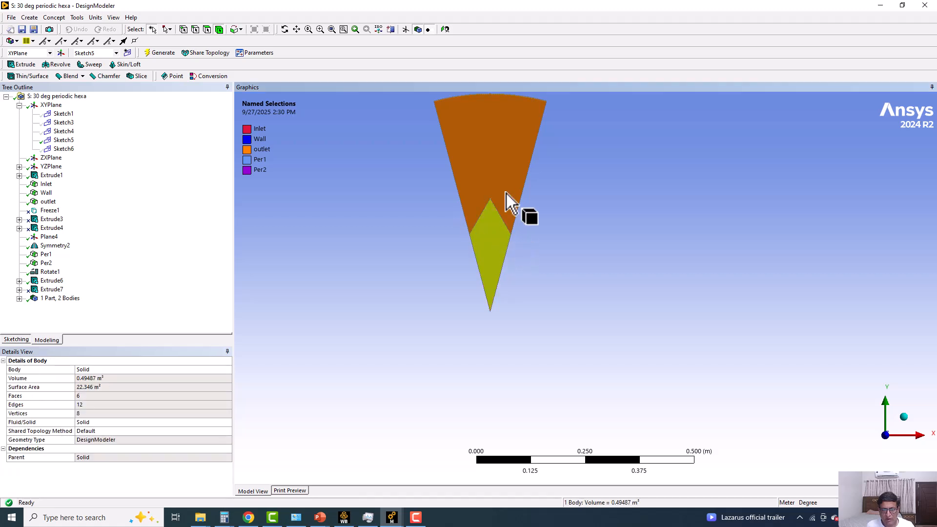
left_click(510, 177)
left_click(479, 233)
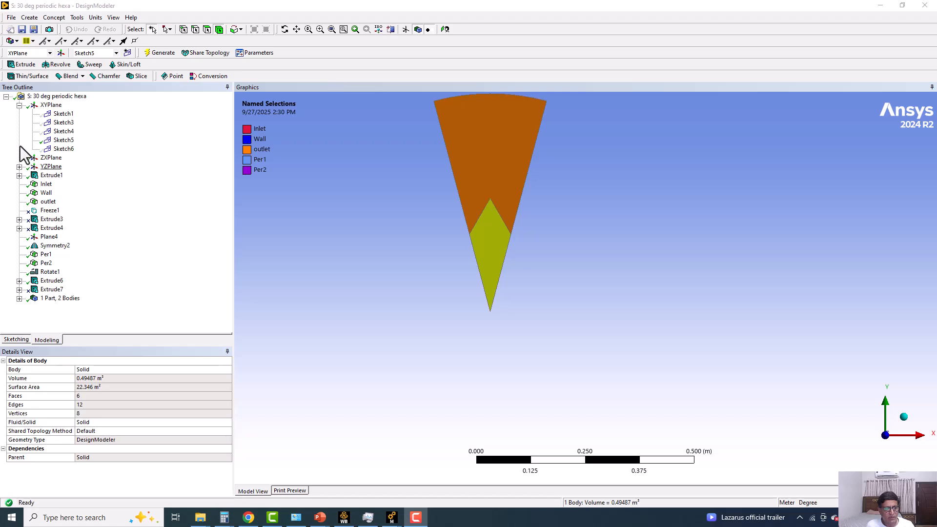
Step: Highlight Sketch5 over the sliced wedge for comparison and make Sketch6 visible on the XY plane
left_click(61, 141)
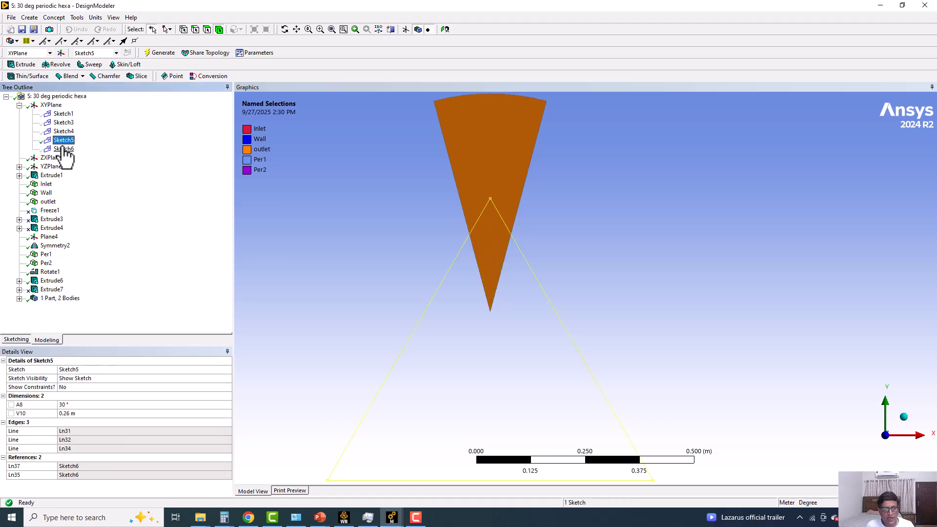
middle_click_drag(439, 215, 442, 286, "ctrl")
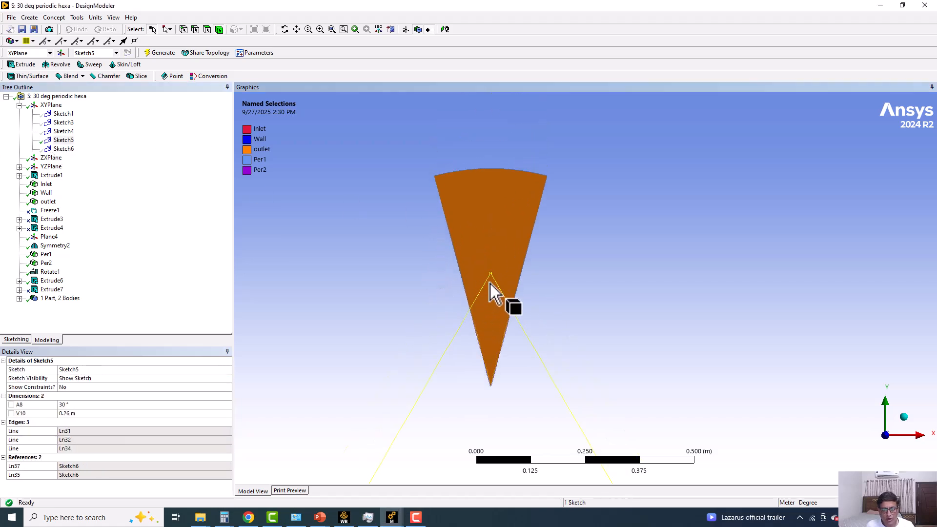
left_click(64, 149)
right_click(65, 150)
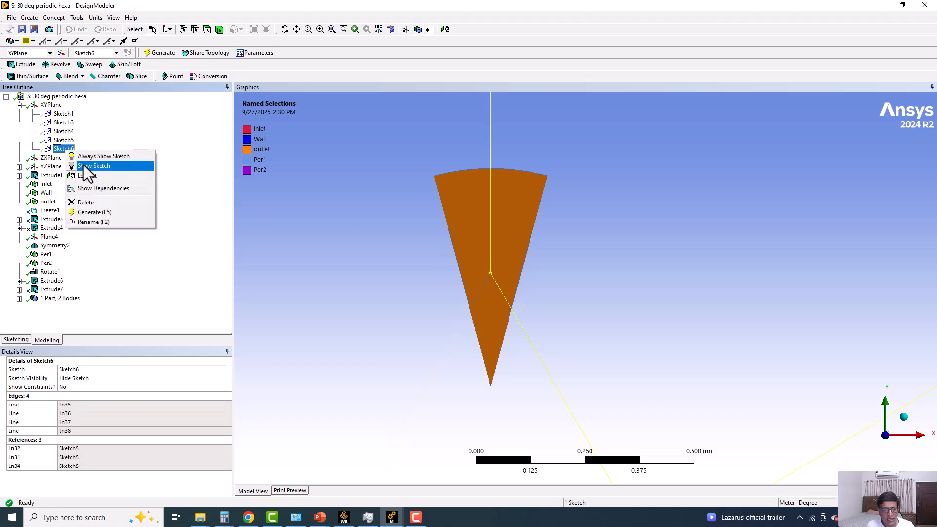
left_click(88, 166)
Step: Examine Sketch6's four-sided outline around the wedge and how it starts at the apex of the Sketch5 triangle
middle_click_drag(521, 171, 508, 226, "ctrl")
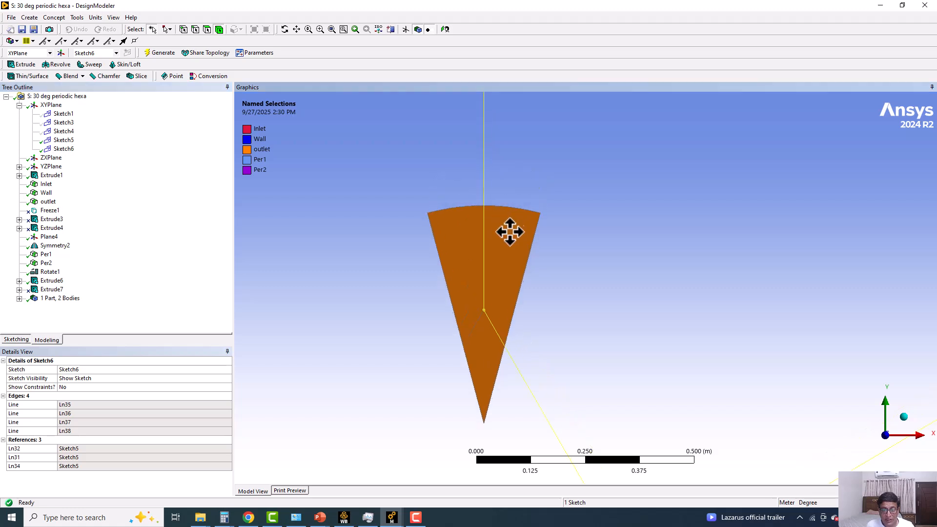
middle_click_drag(477, 171, 483, 226, "ctrl")
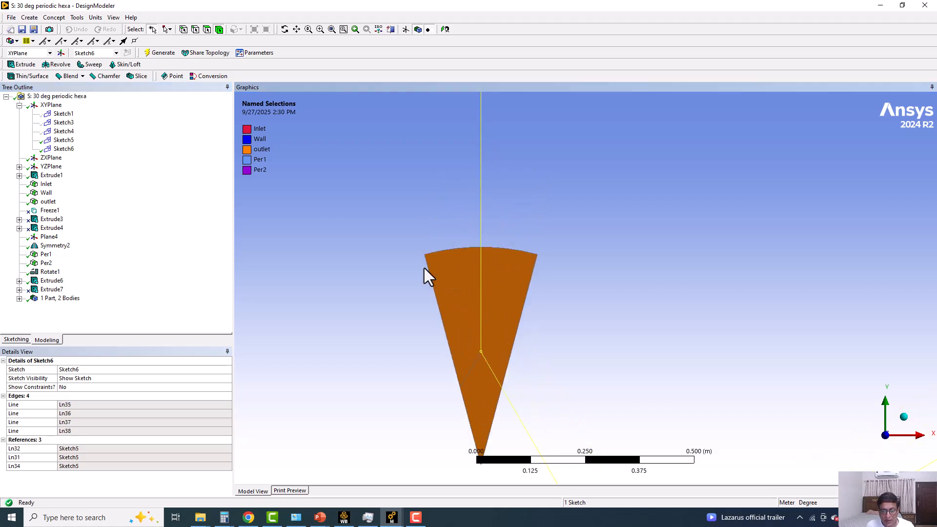
scroll(540, 206, "down", 4)
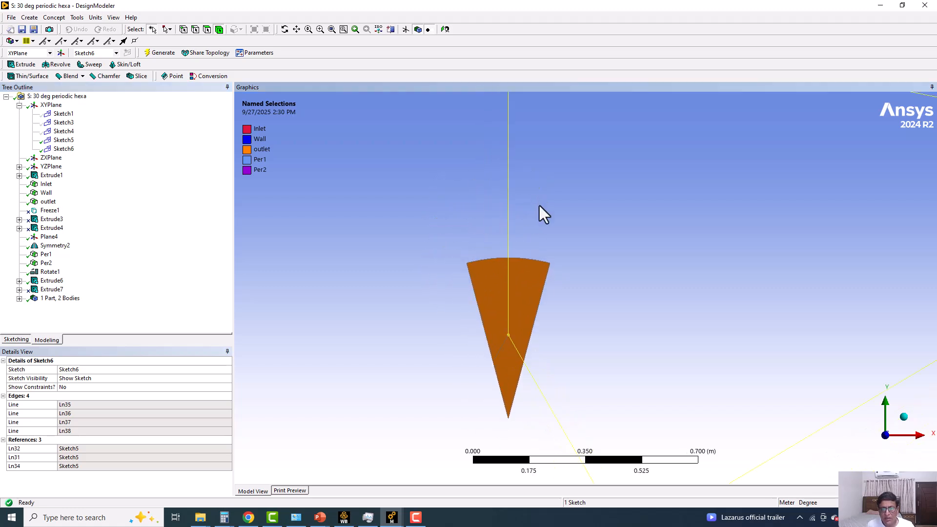
mouse_move(544, 239)
middle_mouse_down("ctrl")
mouse_move(500, 245)
mouse_move(374, 142)
middle_mouse_up("ctrl")
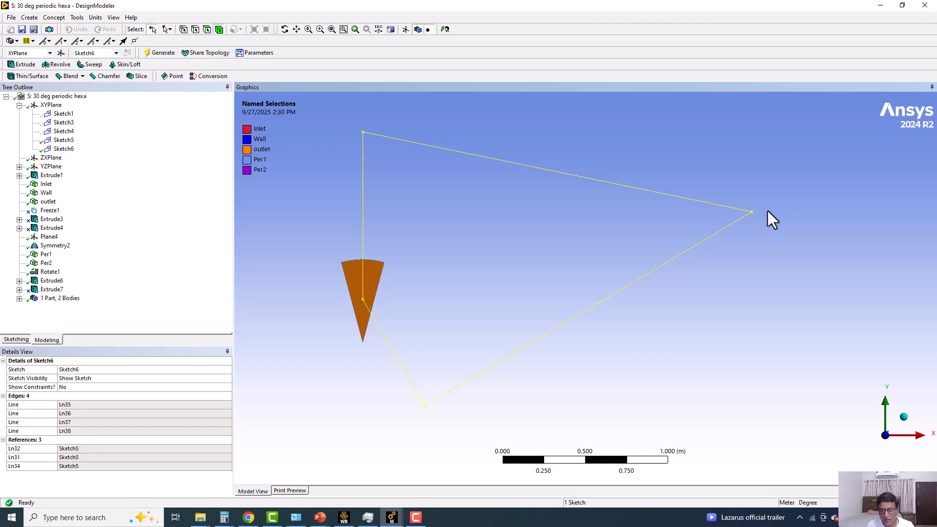
middle_click_drag(383, 290, 454, 247, "ctrl")
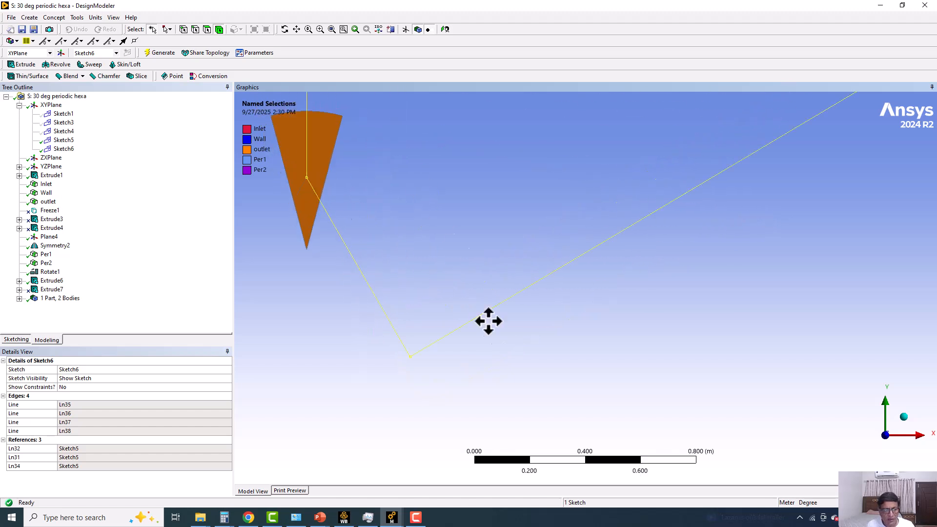
scroll(454, 247, "up", 2)
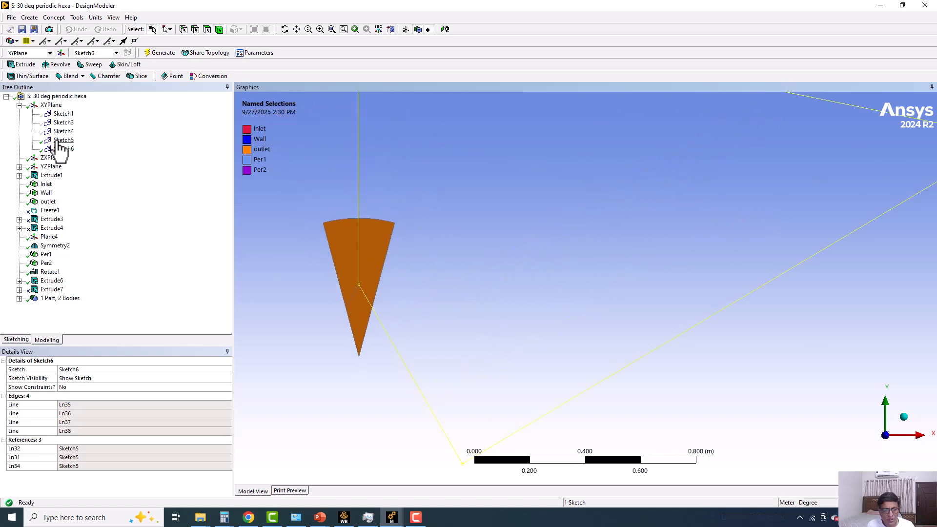
middle_click_drag(335, 263, 335, 261, "ctrl")
scroll(274, 245, "up", 1)
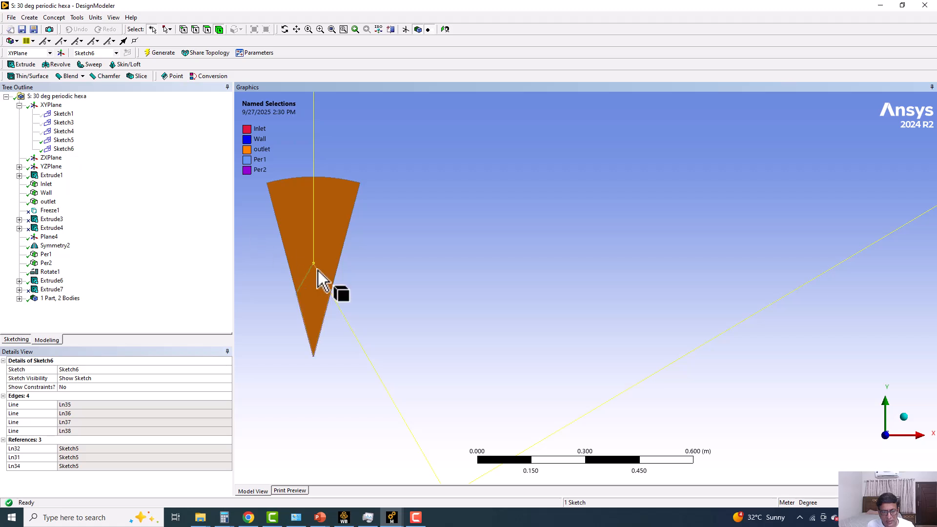
scroll(318, 292, "up", 2)
middle_click_drag(318, 292, 571, 302, "ctrl")
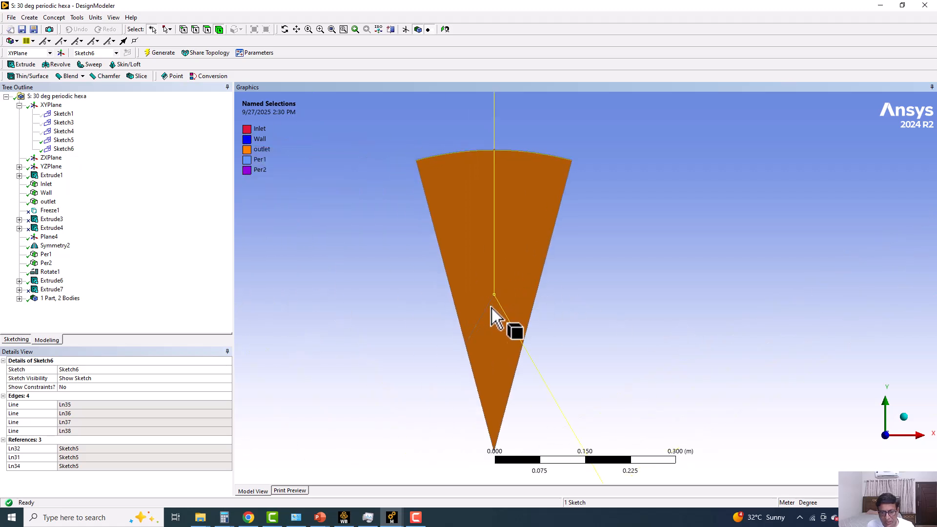
scroll(547, 352, "down", 4)
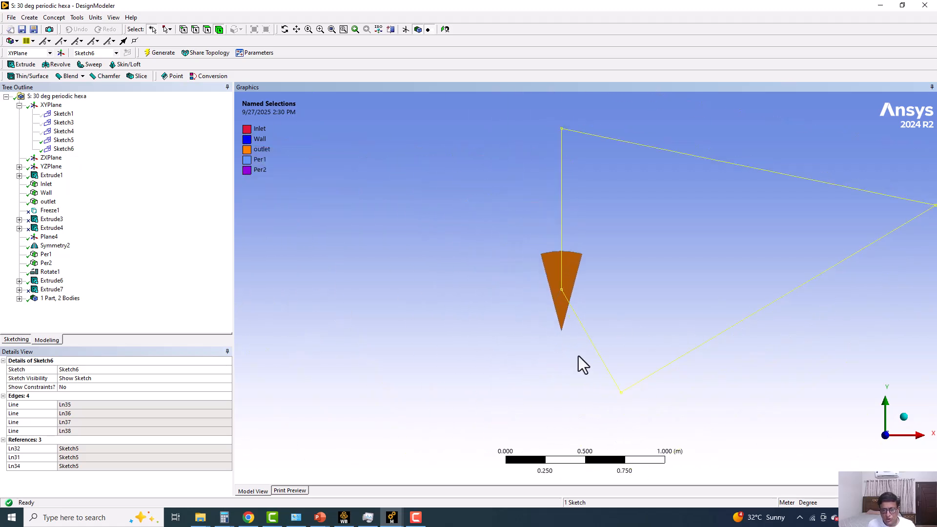
middle_click_drag(560, 359, 471, 320, "ctrl")
middle_click_drag(540, 302, 461, 310, "ctrl")
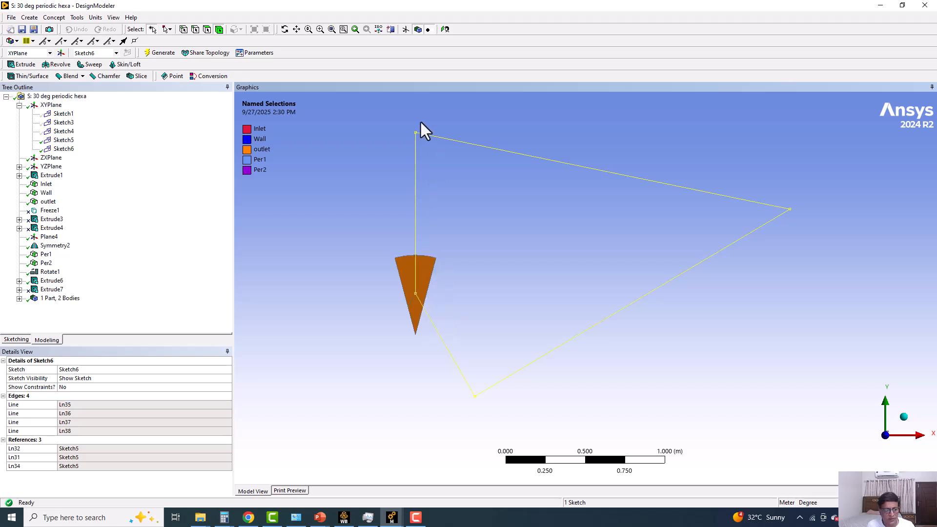
Step: Compare Extrude7's slice settings with its Sketch6 profile and unsuppress Extrude7 to split the wedge's outer body
left_click(50, 290)
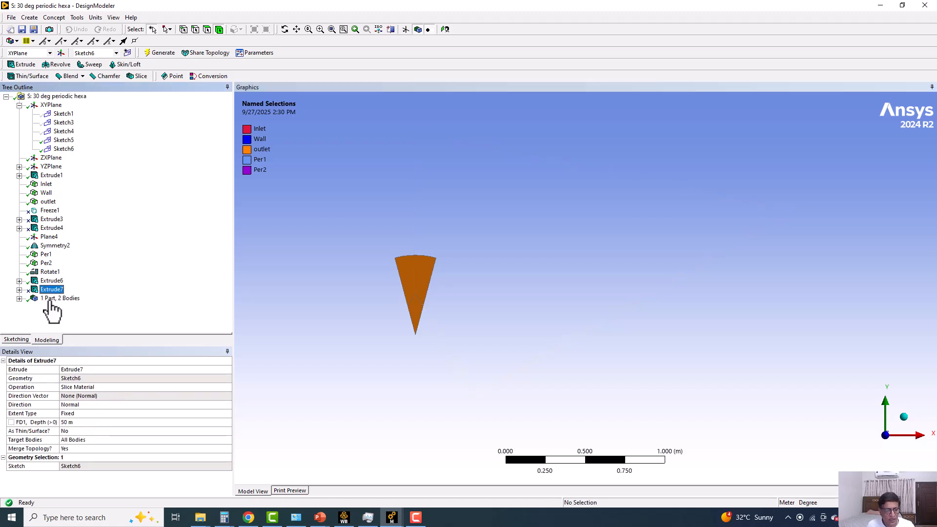
right_click(52, 289)
left_click(292, 270)
left_click(62, 149)
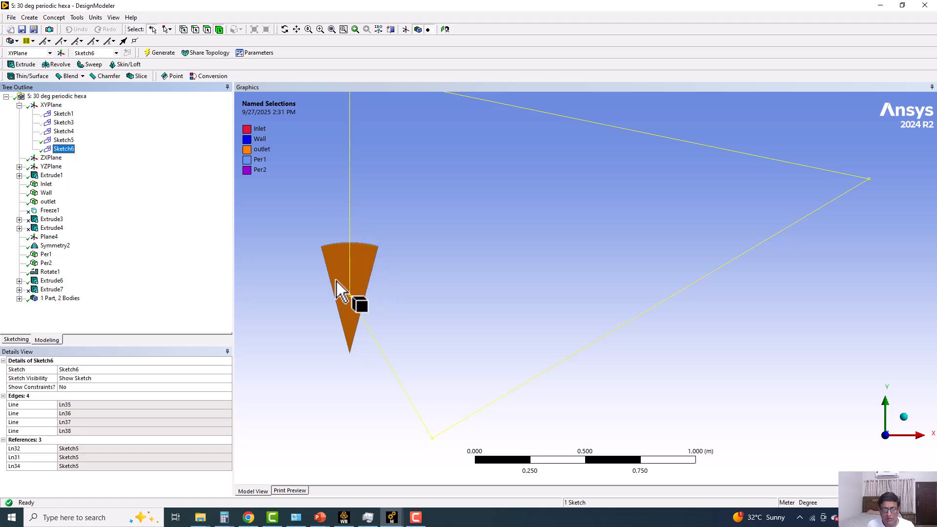
right_click(58, 292)
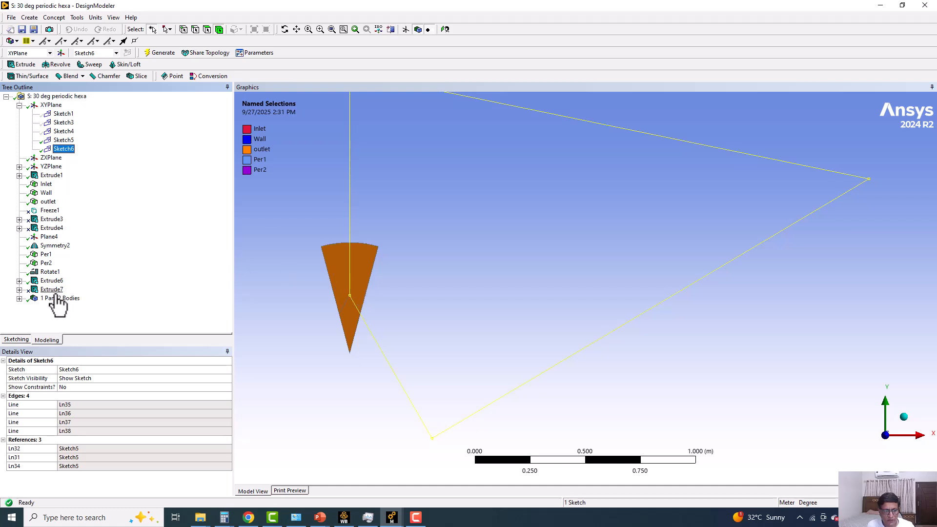
left_click(107, 334)
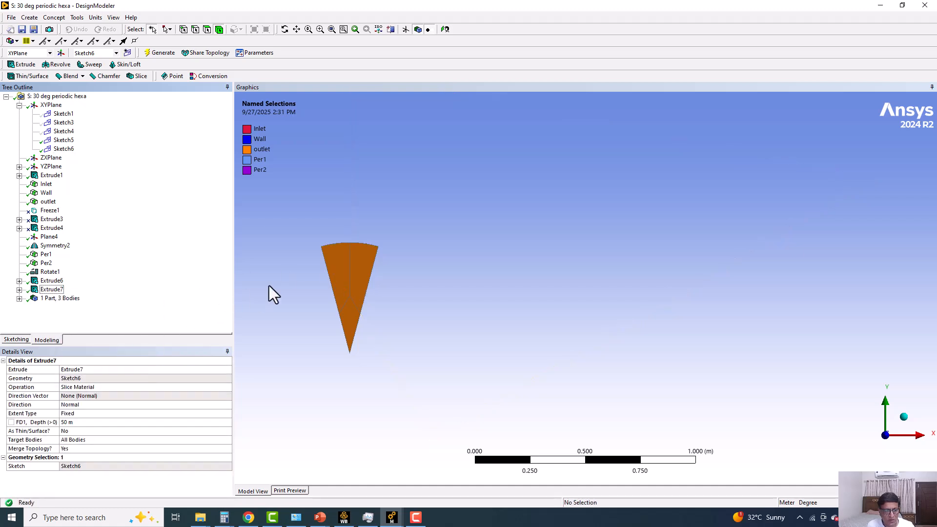
Step: Select a body of the newly sliced wedge to inspect it, then clear the selection
left_click(354, 279)
left_click(387, 318)
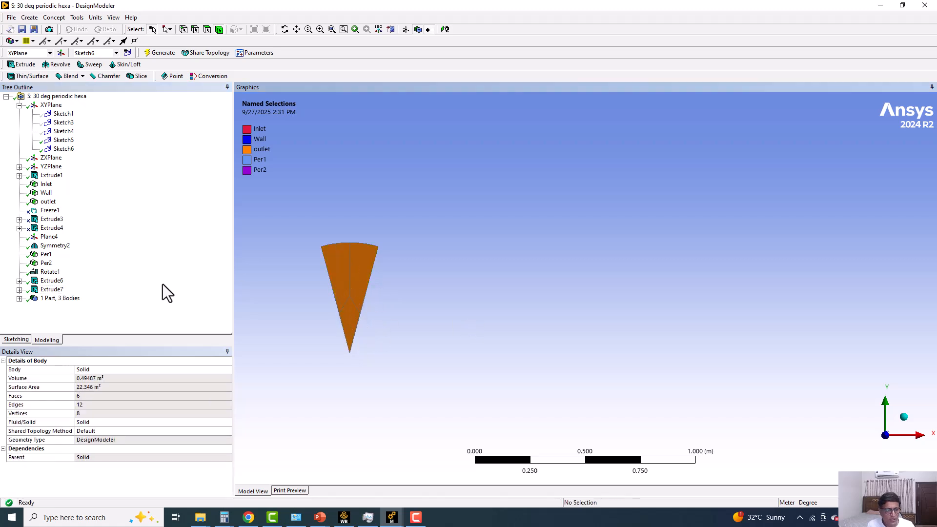
middle_click_drag(397, 292, 445, 270, "ctrl")
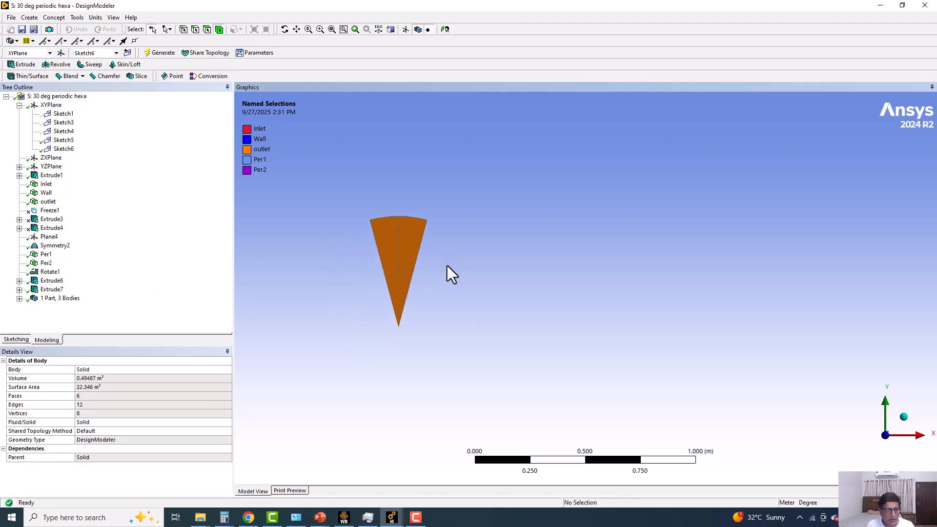
Step: Review the Per1 named selection and the Symmetry2 feature, inspecting the wedge's side faces along the pipe in 3D
left_click(46, 255)
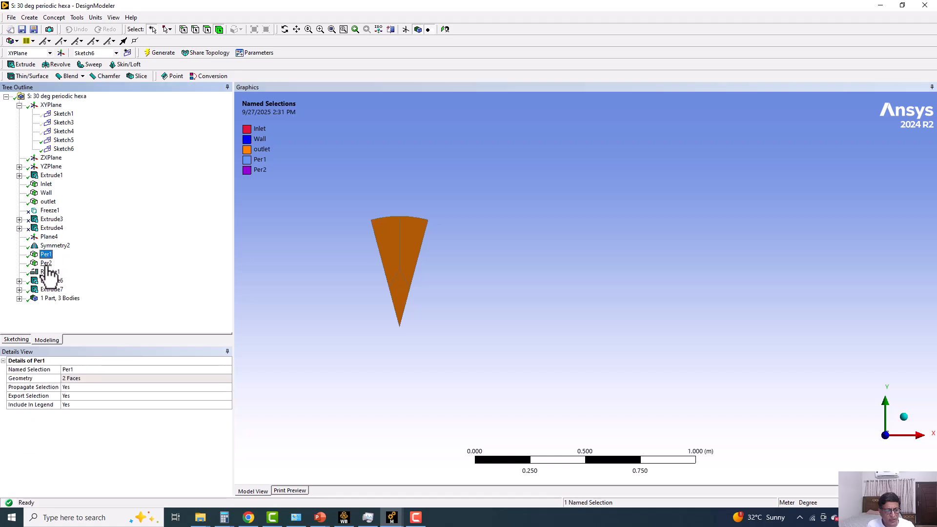
left_click(50, 245)
middle_click_drag(315, 273, 298, 274)
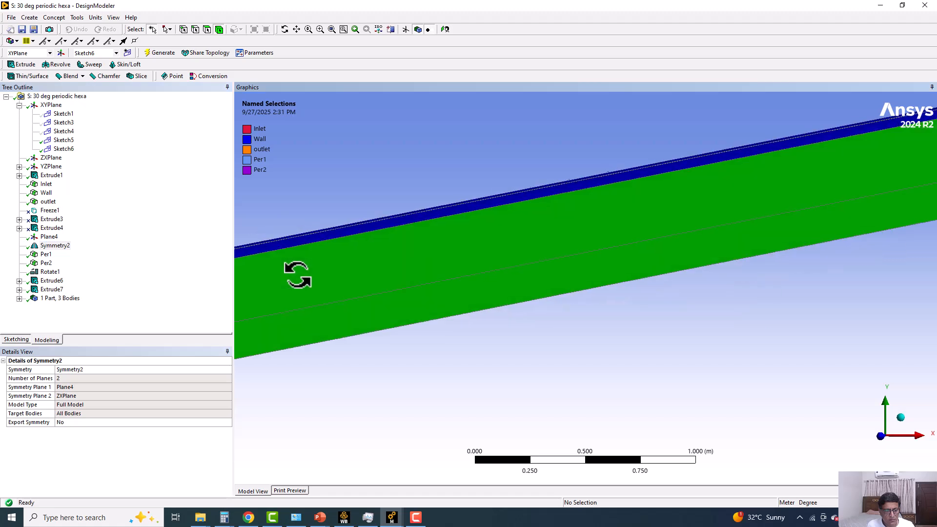
scroll(348, 324, "down", 4)
scroll(353, 331, "down", 1)
middle_click_drag(353, 331, 517, 288, "ctrl")
scroll(450, 301, "up", 6)
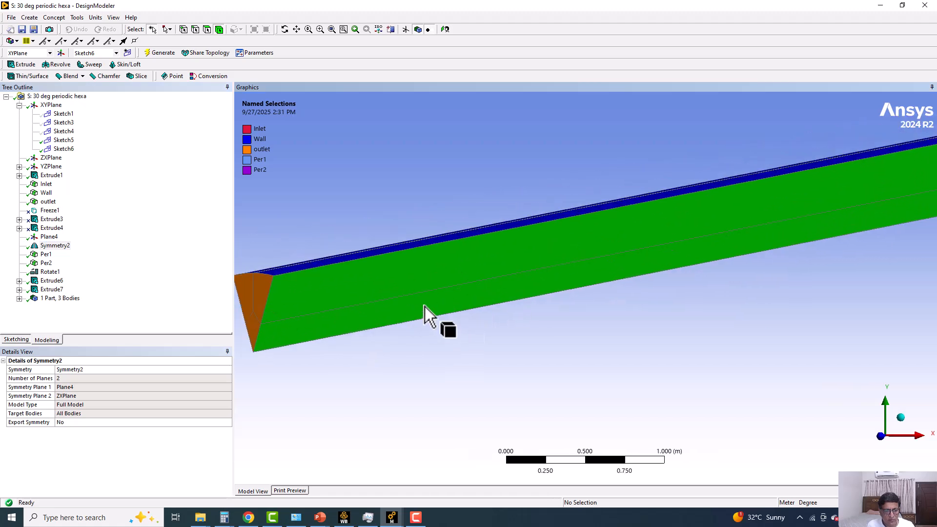
middle_click_drag(371, 293, 602, 282, "ctrl")
scroll(416, 305, "up", 3)
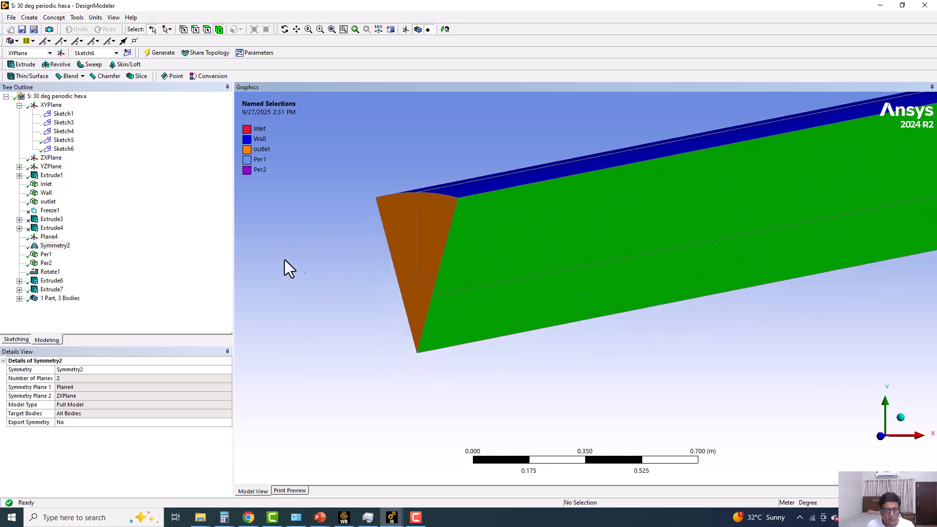
middle_click_drag(368, 253, 401, 187)
middle_click_drag(819, 402, 486, 221, "ctrl")
Step: Compare the Per2 named selection with Symmetry2's symmetry planes, Plane4 and ZXPlane
left_click(68, 246)
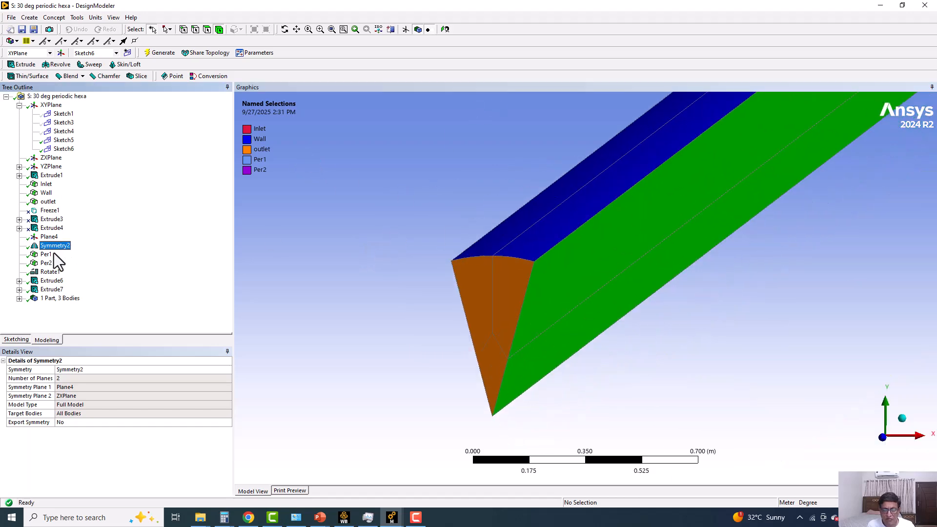
left_click(49, 263)
left_click(54, 246)
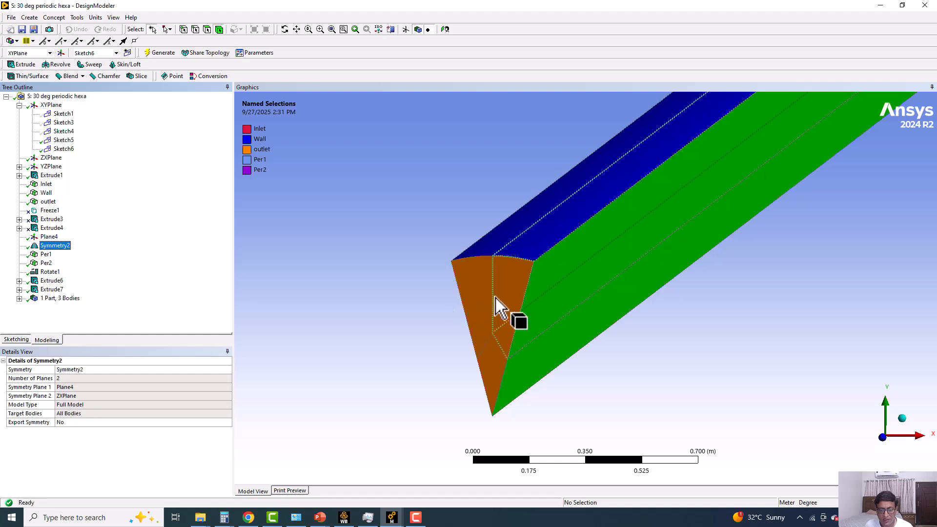
Step: Inspect the wedge's tip body by selecting it, clear the selection and expand the part to list its solid bodies
left_click(522, 288)
left_click(400, 350)
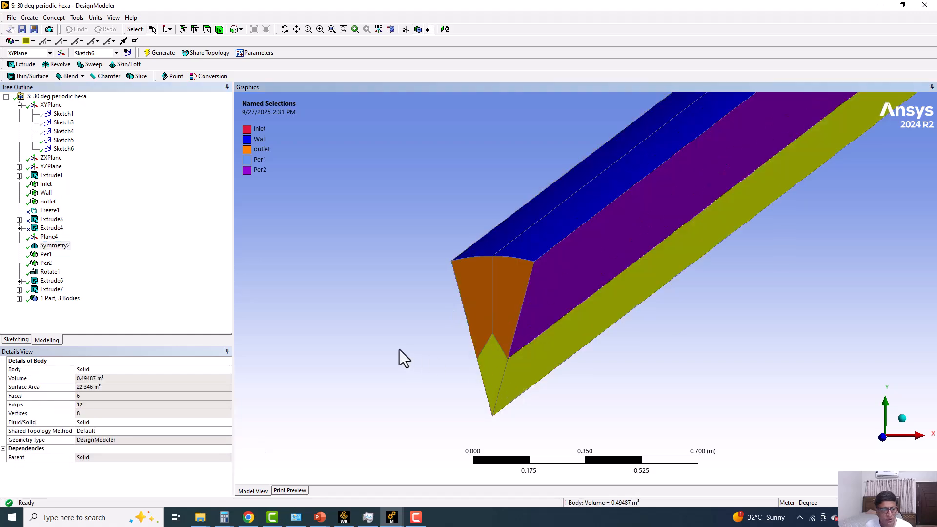
left_click(19, 298)
left_click(32, 308)
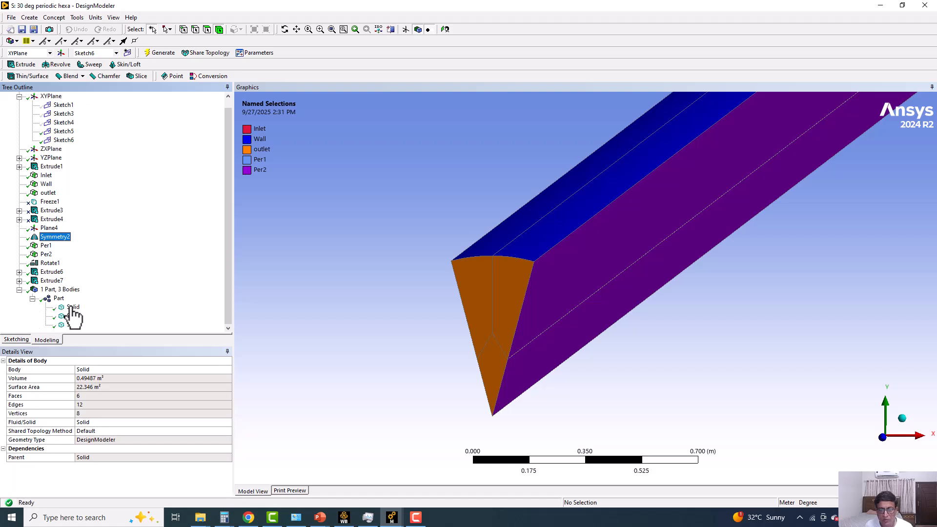
Step: Inspect the part's three solid bodies by selecting them together, then clear the selection
left_click(71, 307)
left_click(73, 315, "ctrl")
left_click(74, 324, "ctrl")
right_click(72, 325)
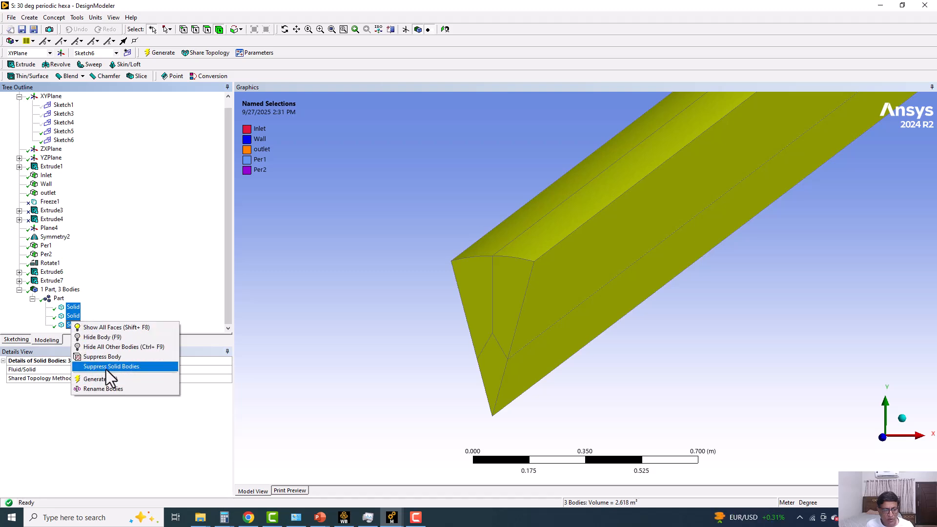
left_click(396, 243)
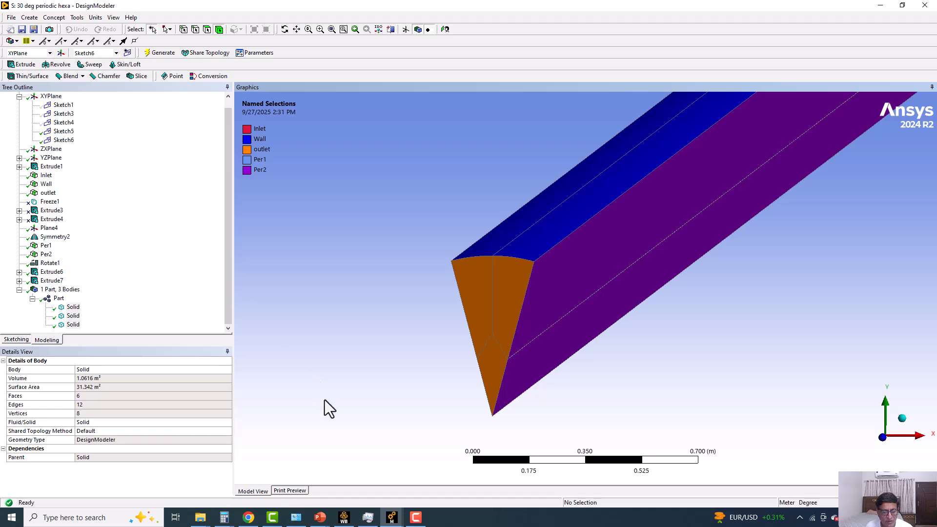
Step: Switch to Workbench, open the 30 deg periodic hexa system's mesh with upstream data re-read, and close the scoping wizard after accepting it
left_click(369, 518)
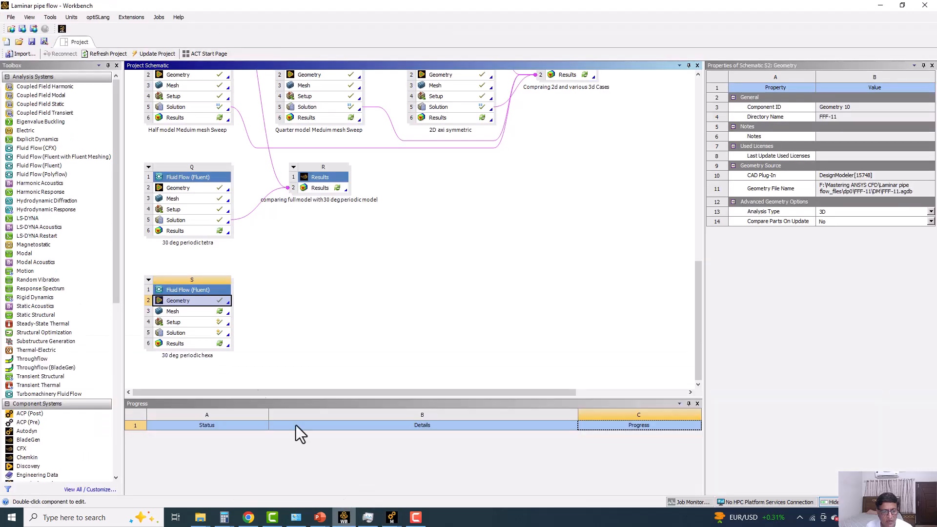
left_click(185, 313)
double_click(185, 312)
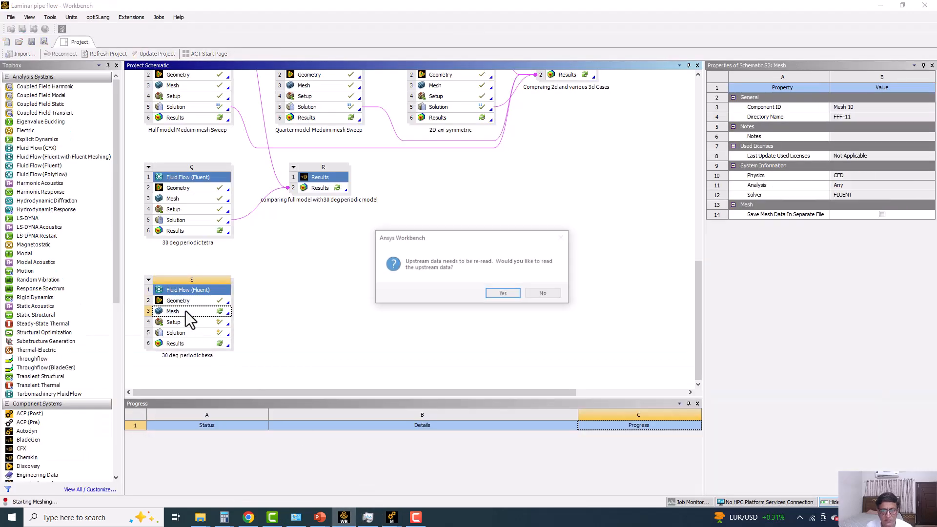
left_click(504, 293)
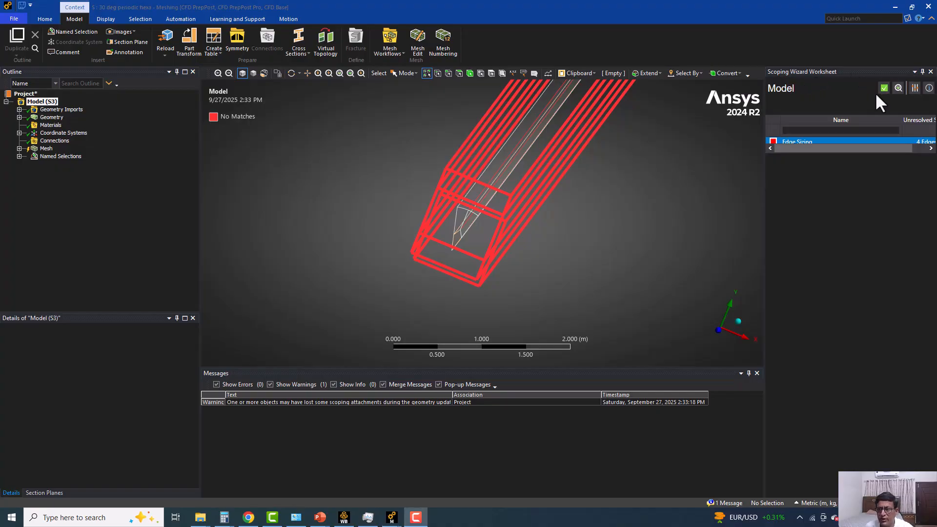
left_click(884, 88)
left_click(931, 71)
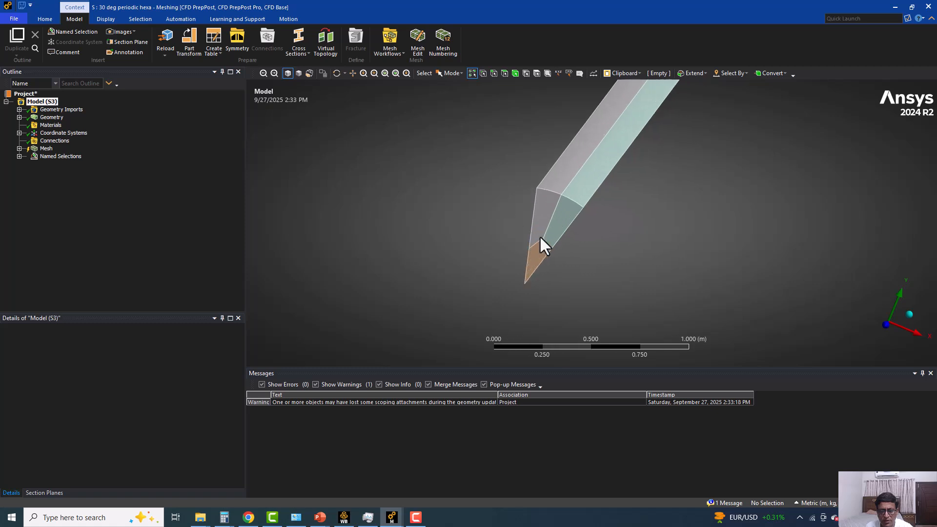
Step: Expand the mesh controls and review the Sweep Method applied to the wedge's bodies
scroll(540, 235, "up", 2)
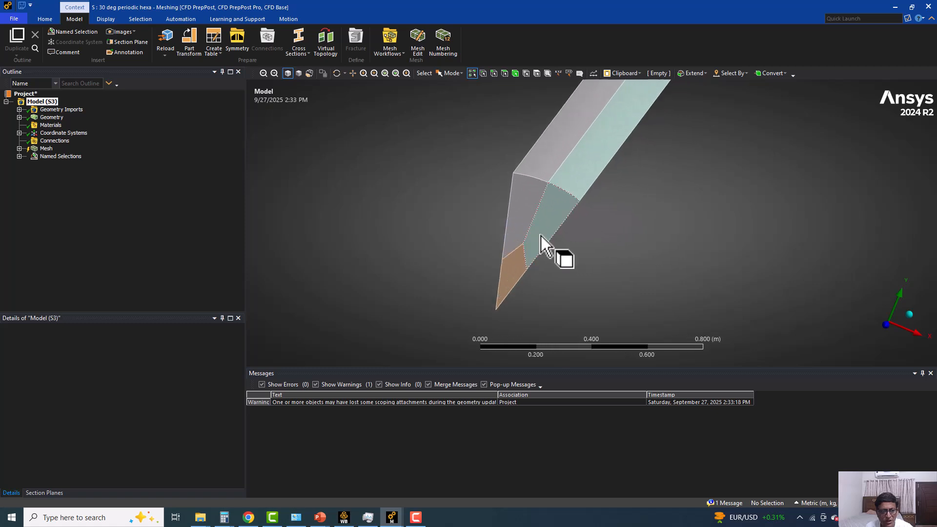
left_click(19, 148)
left_click(71, 156)
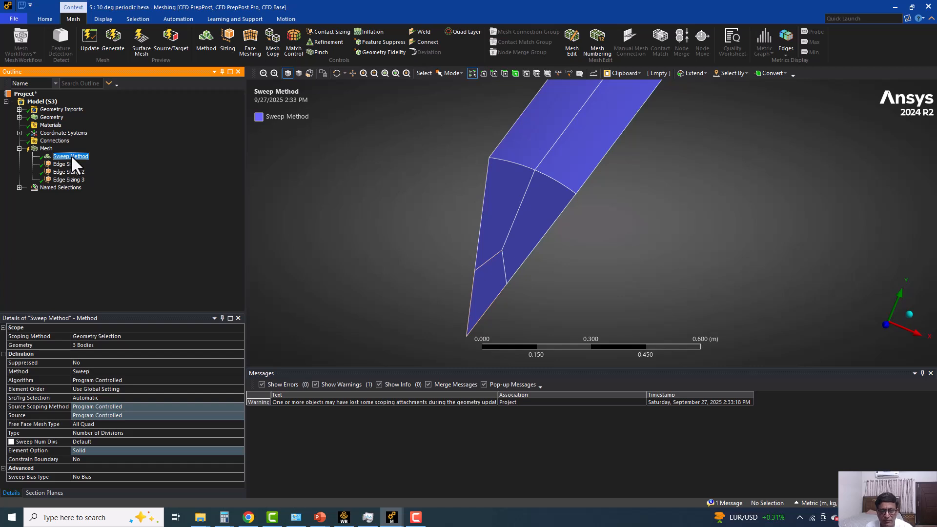
Step: Review the first Edge Sizing on the wedge's lengthwise edges, showing the model in wireframe
left_click(71, 164)
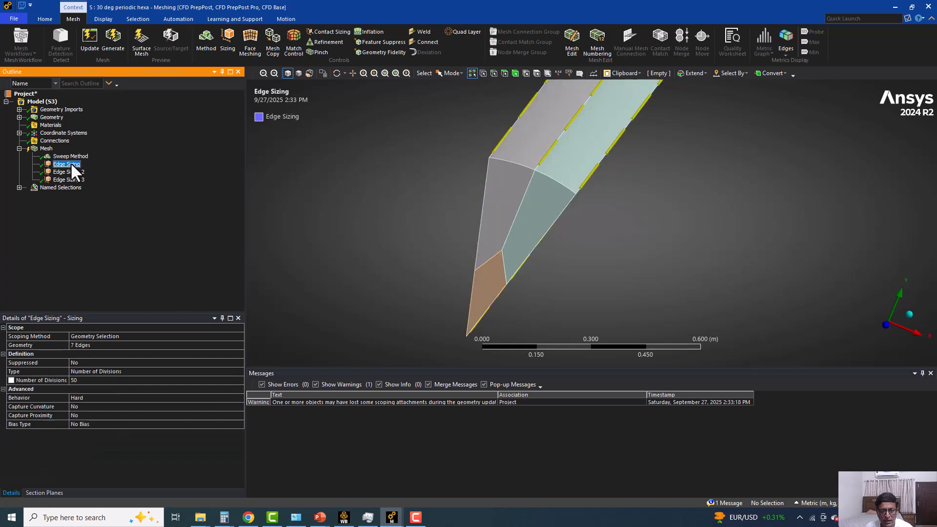
scroll(489, 197, "down", 2)
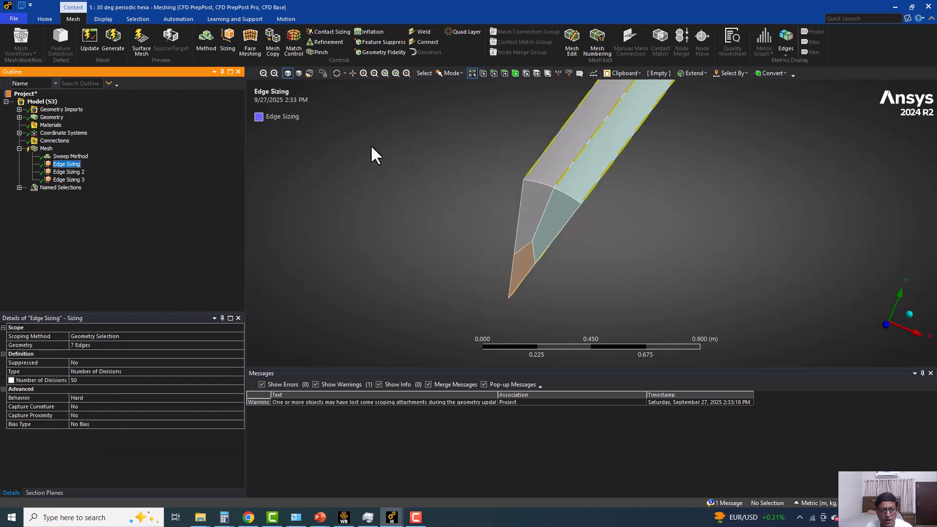
left_click(306, 73)
scroll(484, 210, "down", 5)
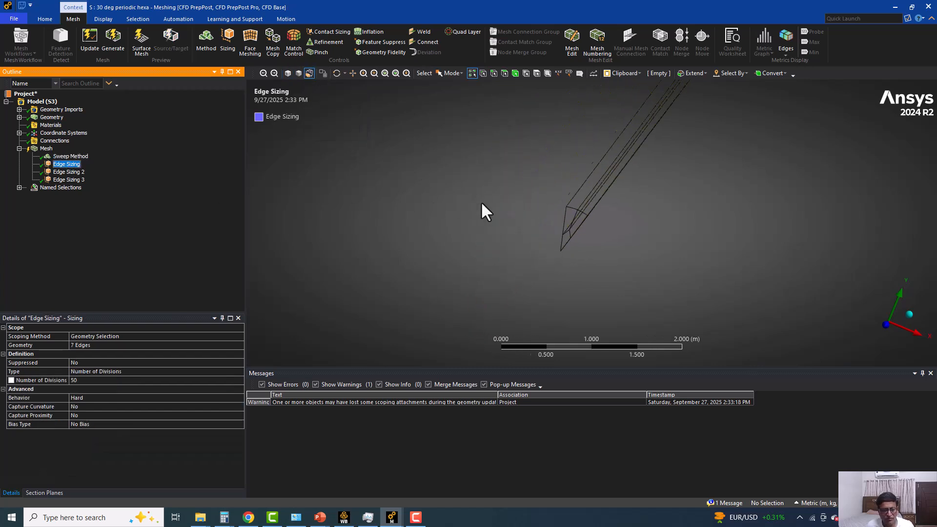
middle_click_drag(316, 258, 419, 237)
scroll(613, 283, "up", 5)
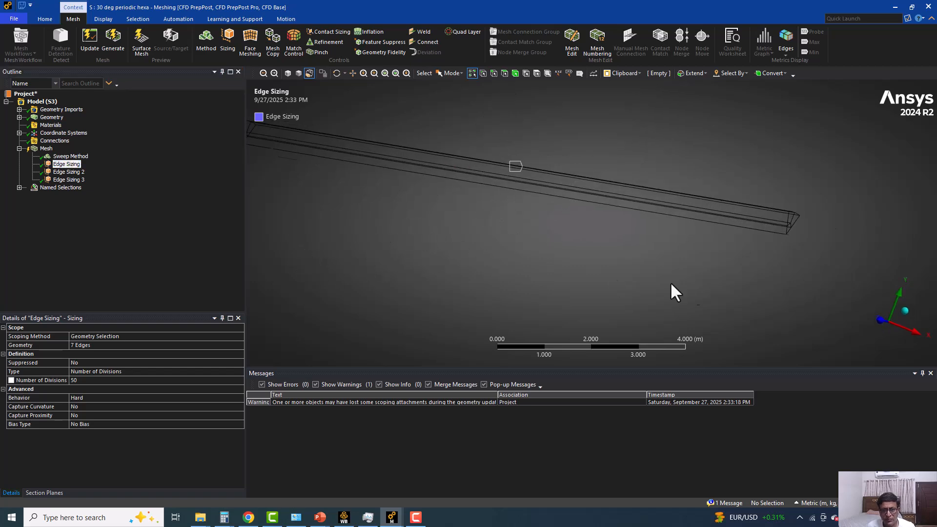
middle_click_drag(496, 213, 464, 240)
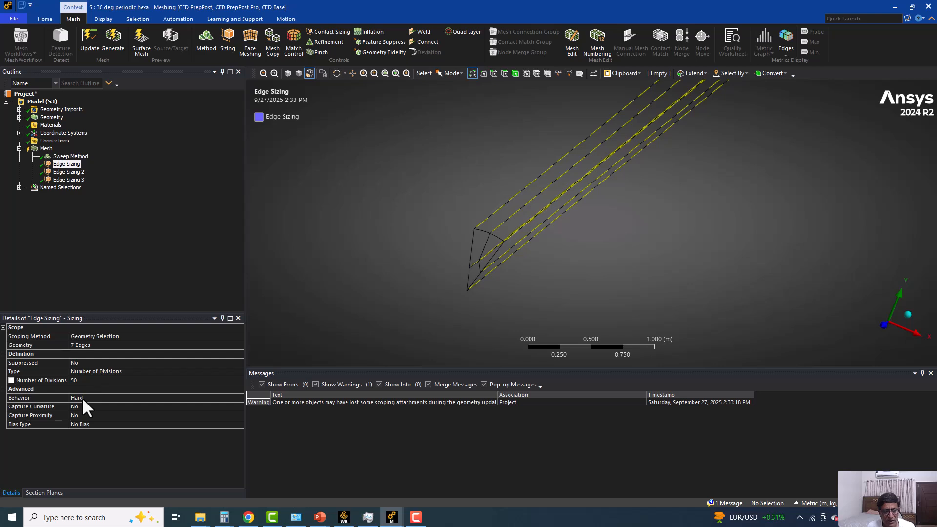
Step: Review Edge Sizing 2, examining its divisions along the wedge's outer arc
left_click(70, 175)
scroll(450, 258, "up", 5)
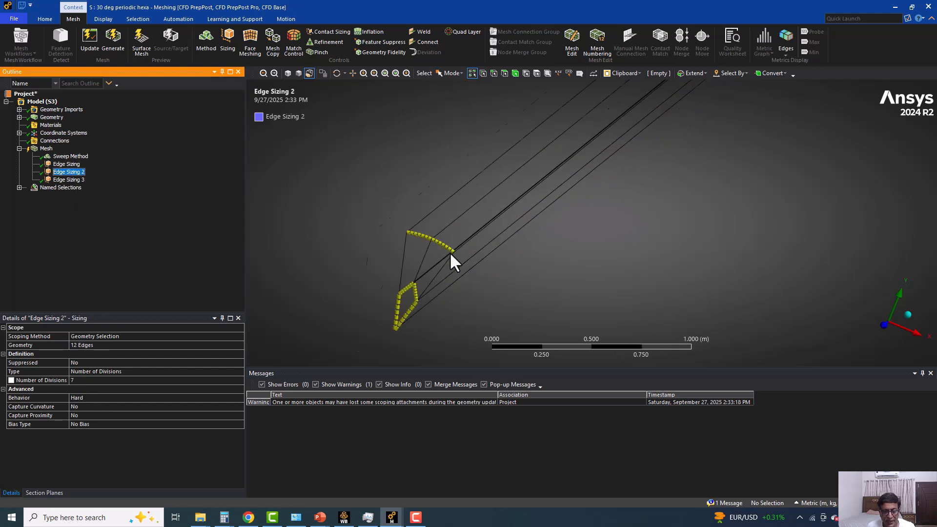
middle_click_drag(448, 261, 439, 188)
scroll(439, 189, "up", 3)
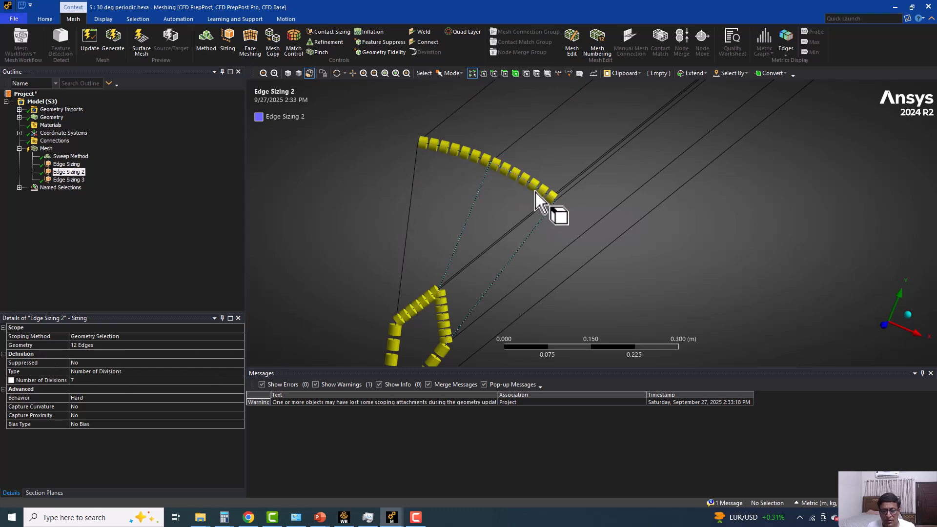
Step: Calculate 360 divided by 40 in Calculator and close it
left_click(85, 519)
type("ca")
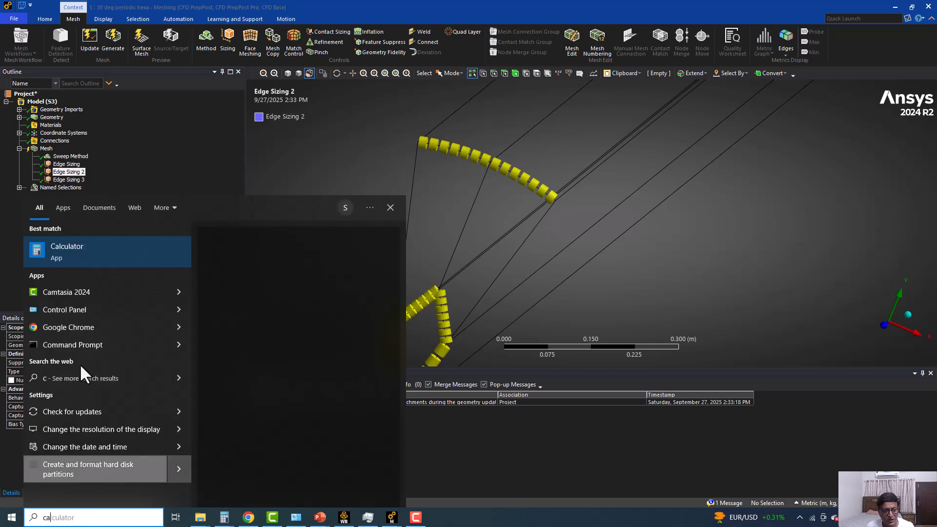
left_click(100, 287)
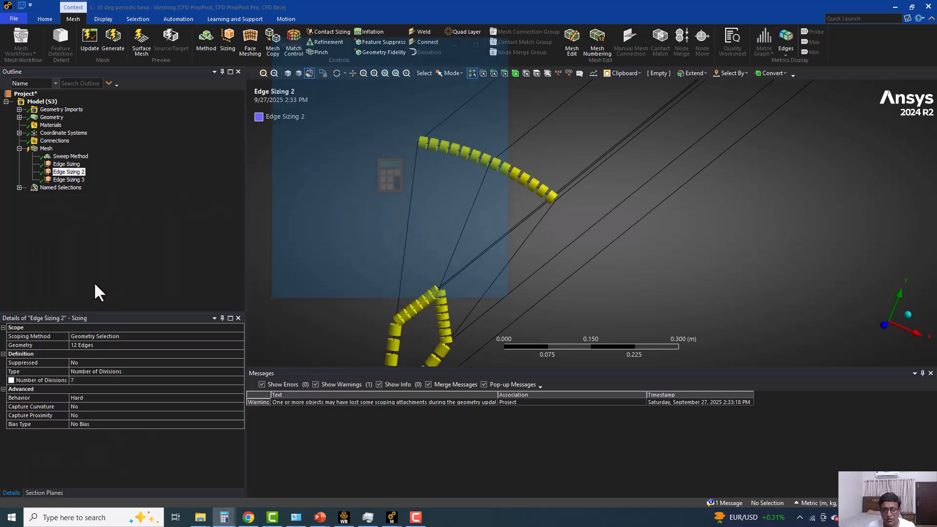
type("40")
key("BackSpace")
key("BackSpace")
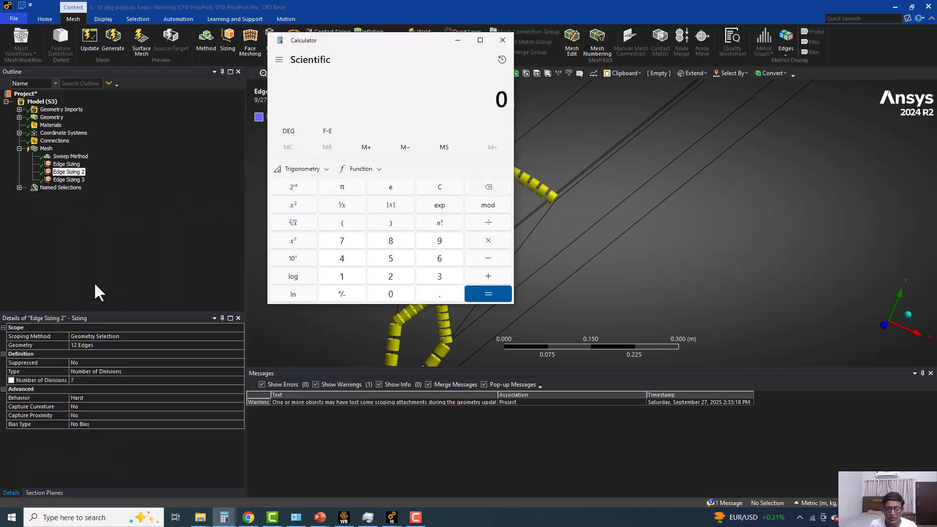
type("360/")
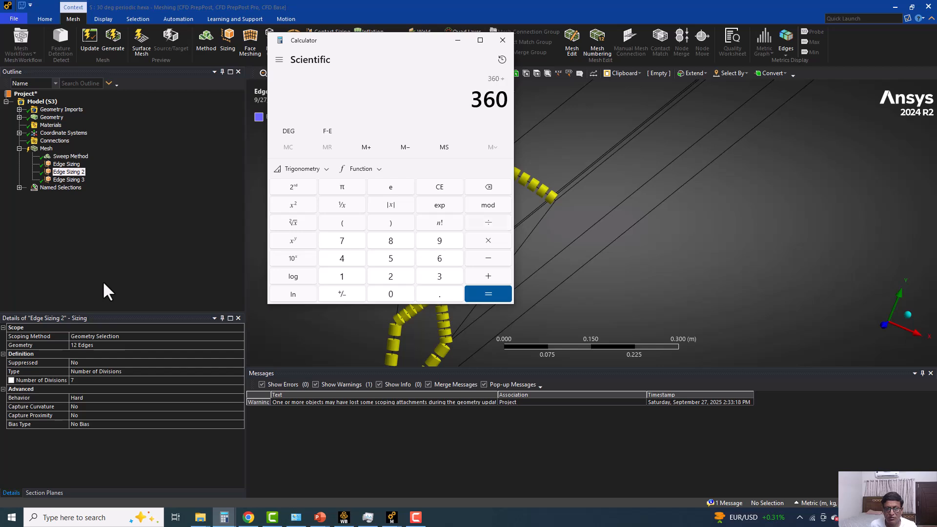
type("40")
key("Return")
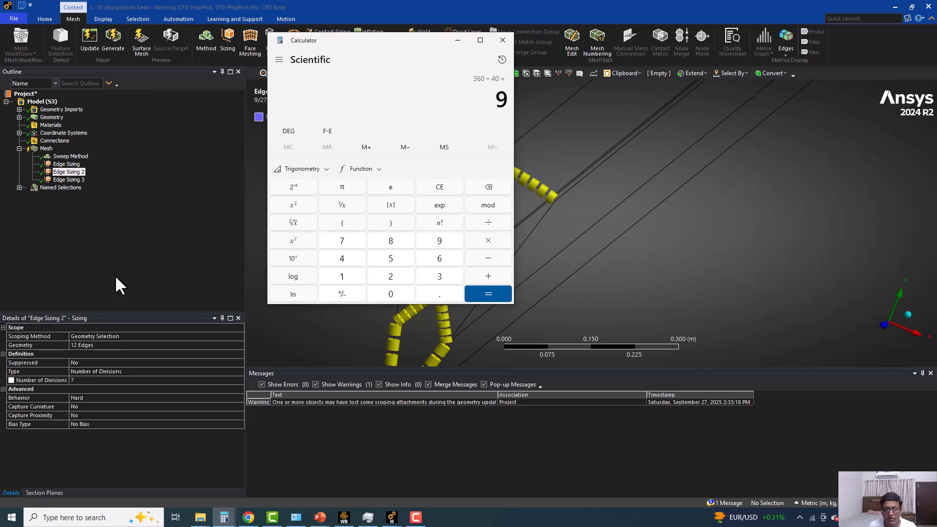
left_click_drag(358, 39, 209, 185)
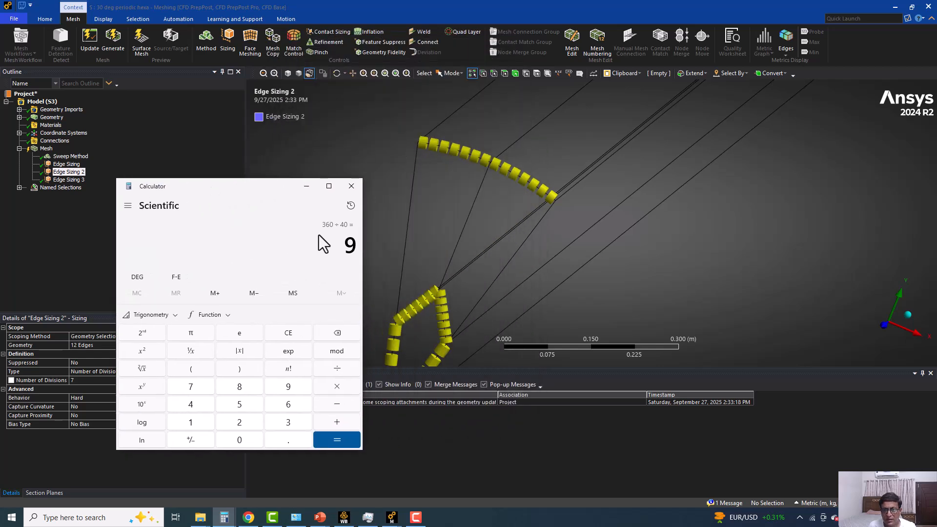
left_click(352, 186)
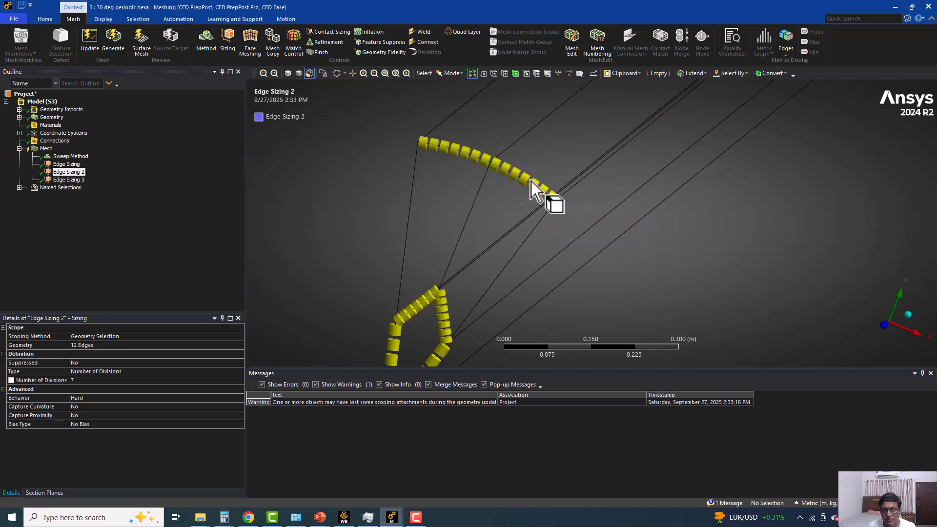
Step: Examine the Edge Sizing 2 divisions around the edges of the wedge's tip body
middle_click_drag(385, 245, 397, 140, "ctrl")
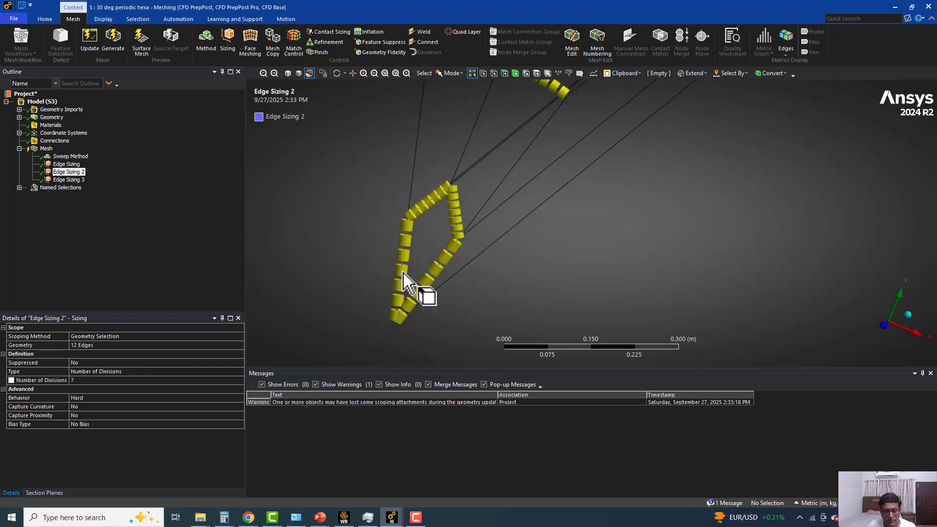
scroll(328, 281, "up", 2)
scroll(329, 285, "down", 4)
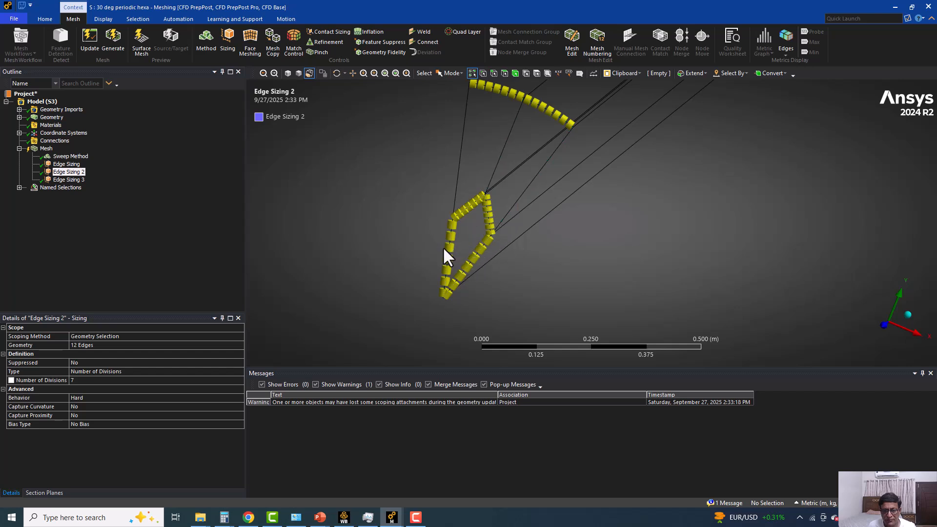
middle_click_drag(443, 247, 446, 256, "ctrl")
Step: Review Edge Sizing 3 on the wedge's radial edges, including its bias factor and reverse bias edges
left_click(66, 180)
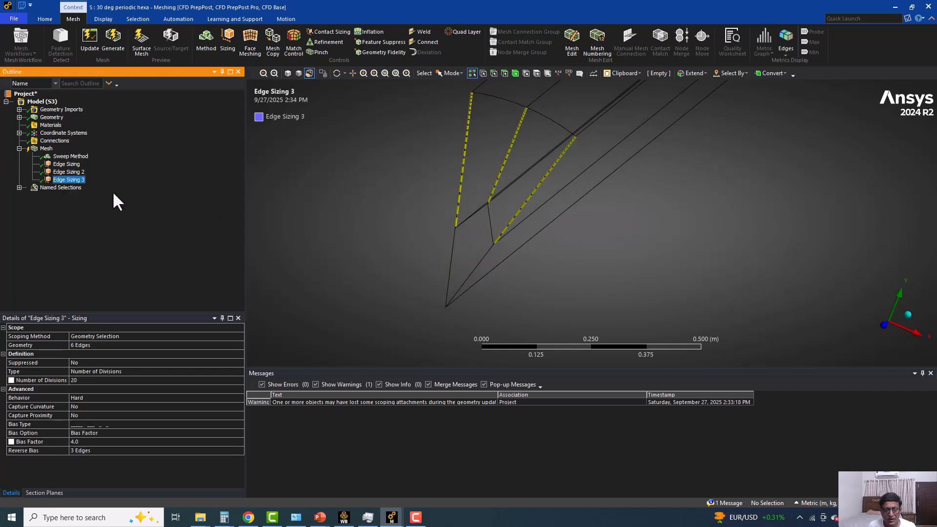
scroll(488, 179, "up", 3)
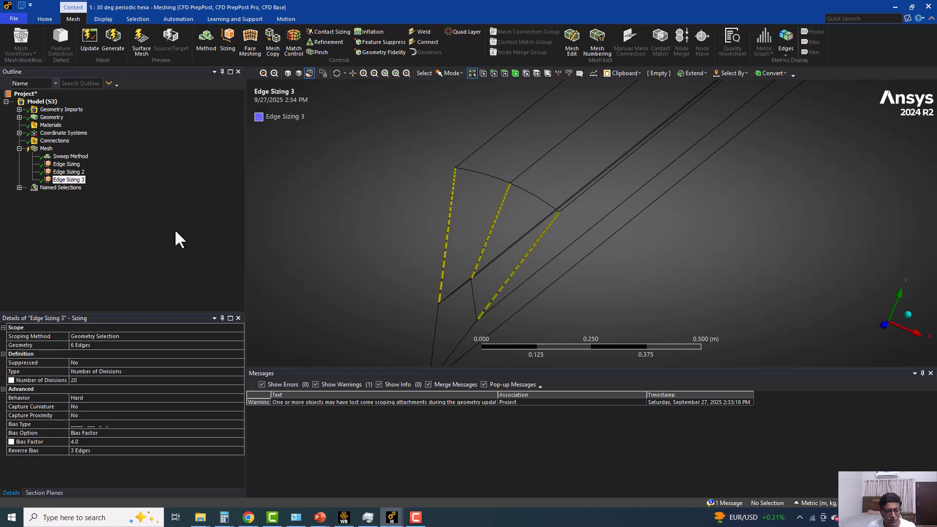
middle_click_drag(372, 274, 377, 226, "ctrl")
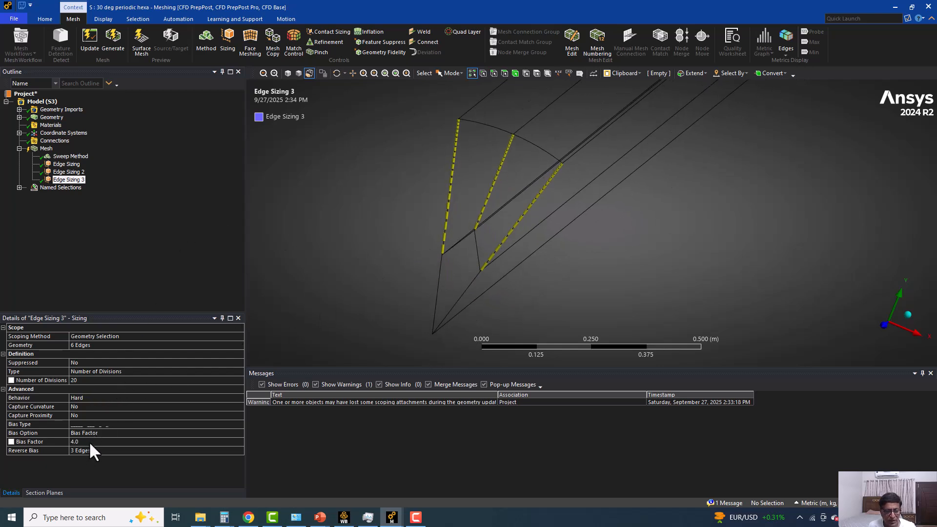
left_click(92, 451)
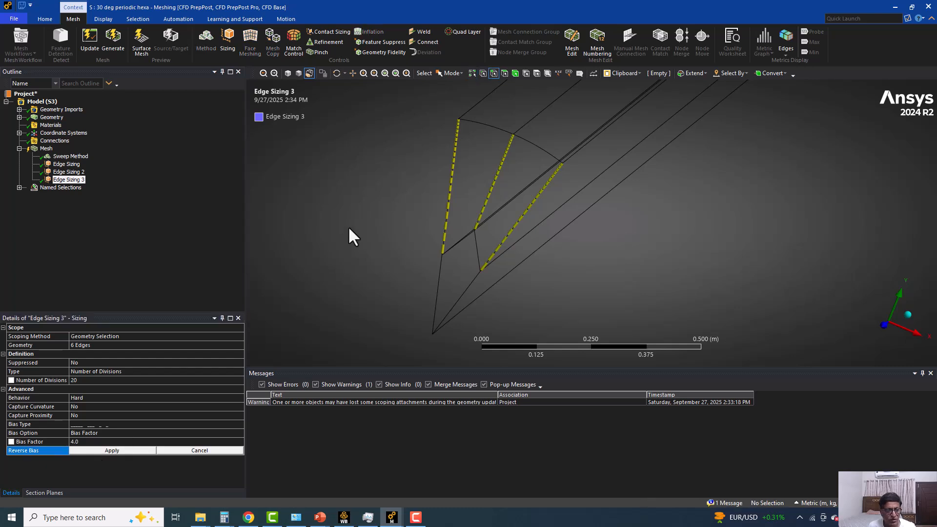
Step: Generate the mesh and display it shaded with edges instead of wireframe
left_click(45, 149)
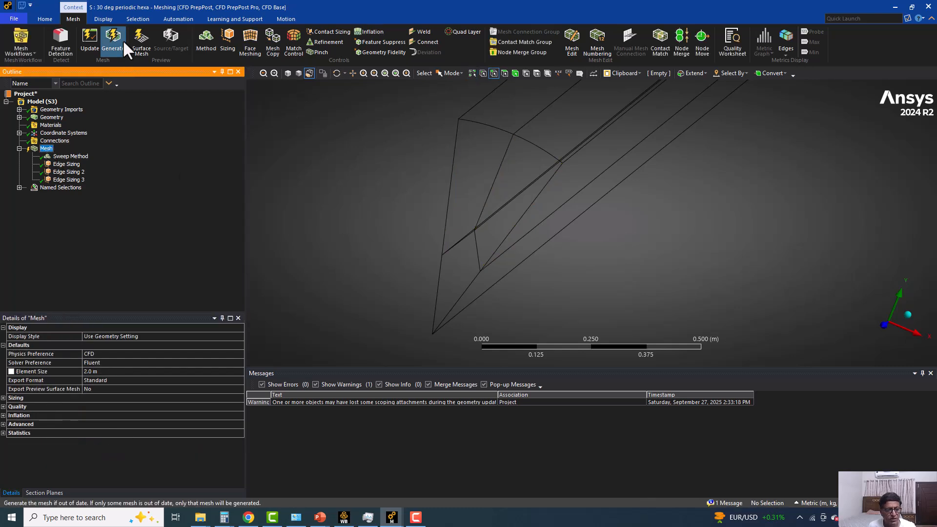
left_click(121, 40)
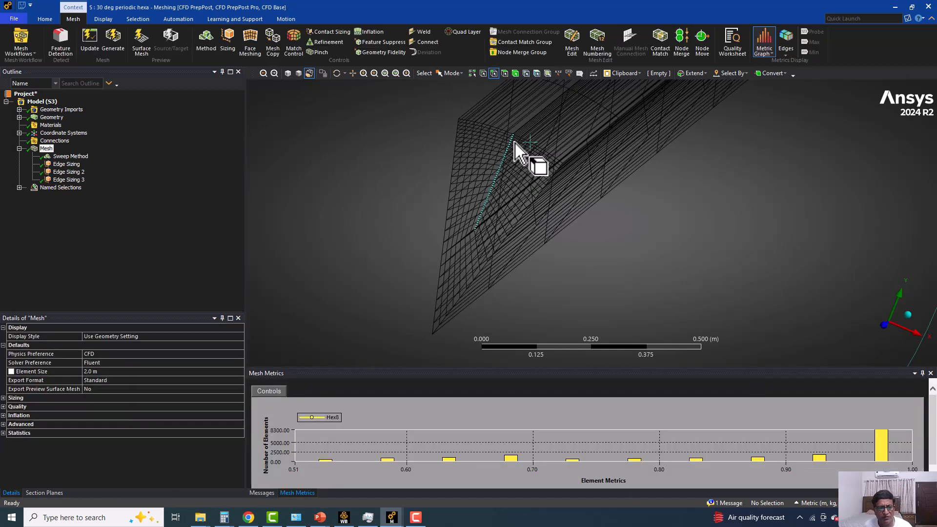
left_click(287, 73)
Step: Expand the mesh's advanced settings and statistics to check the element count, and view the mesh along the wedge
left_click(1, 425)
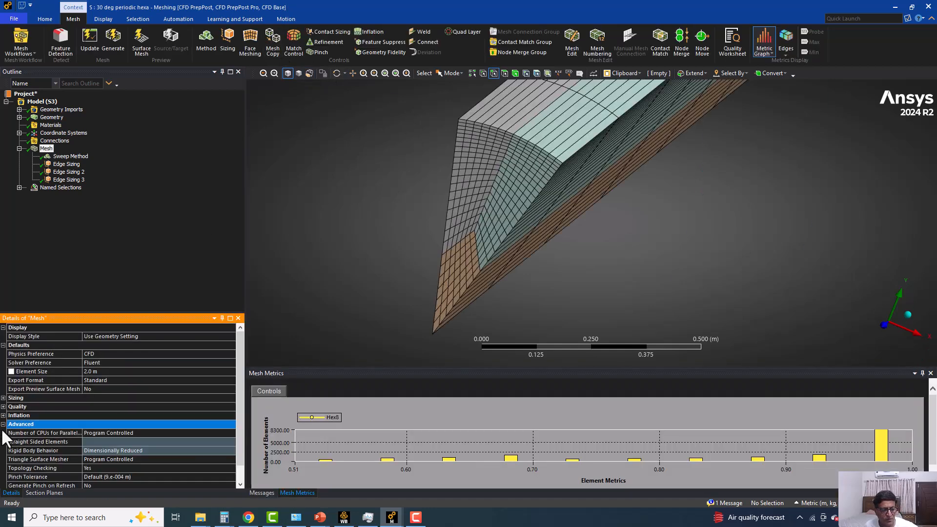
left_click(4, 487)
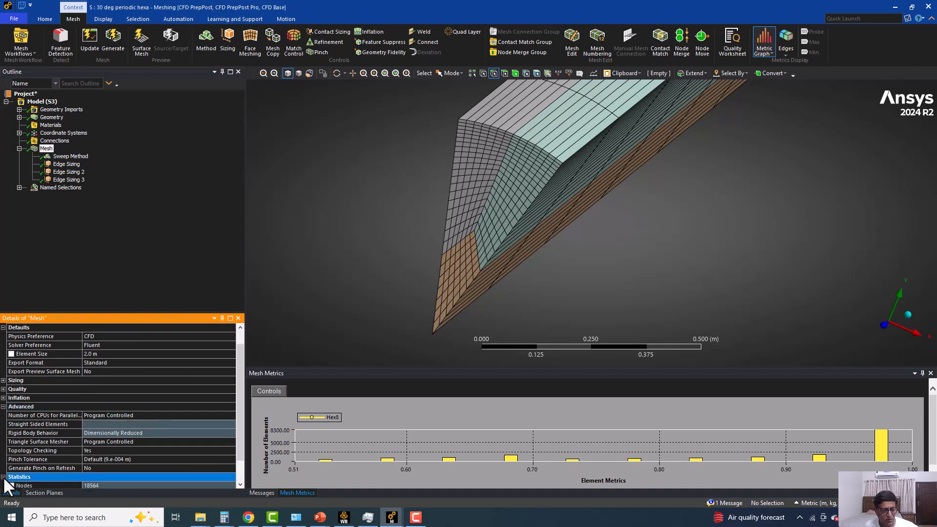
left_click(3, 477)
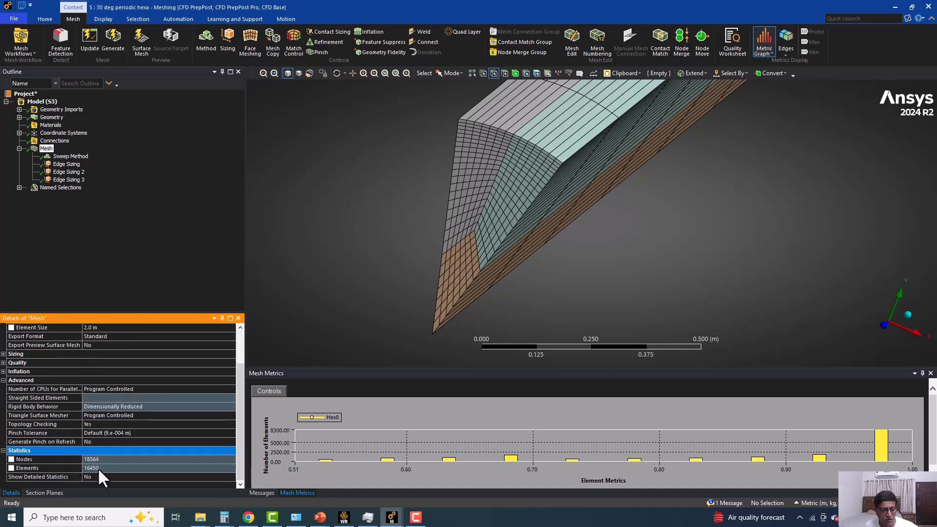
left_click(106, 467)
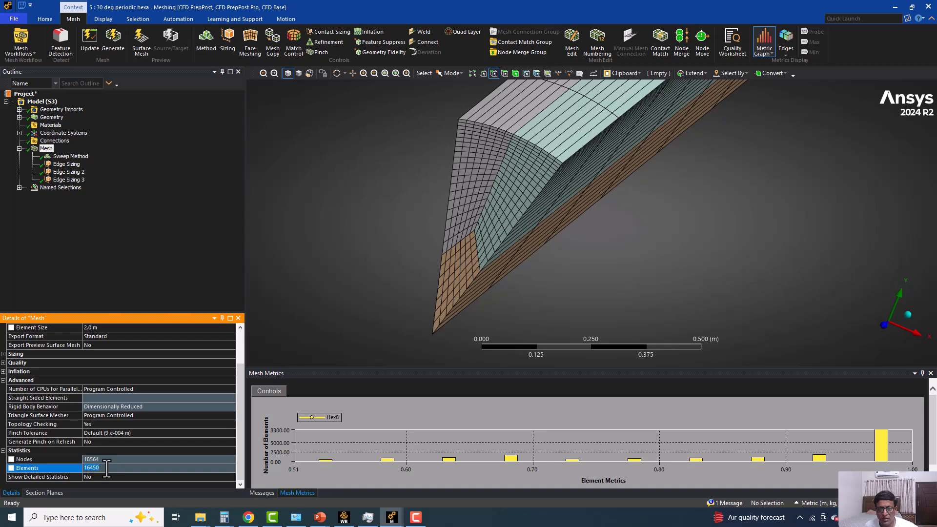
scroll(474, 184, "down", 3)
scroll(523, 193, "down", 1)
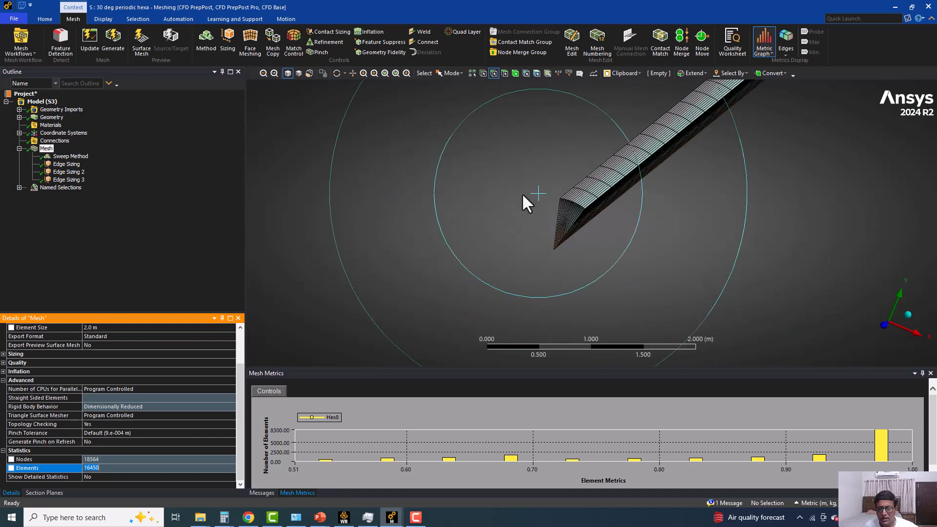
Step: Examine the mesh at the wedge's end face and check the minimum and average orthogonal quality in the mesh's quality settings
scroll(523, 193, "up", 3)
middle_click_drag(611, 153, 495, 192)
scroll(495, 191, "up", 3)
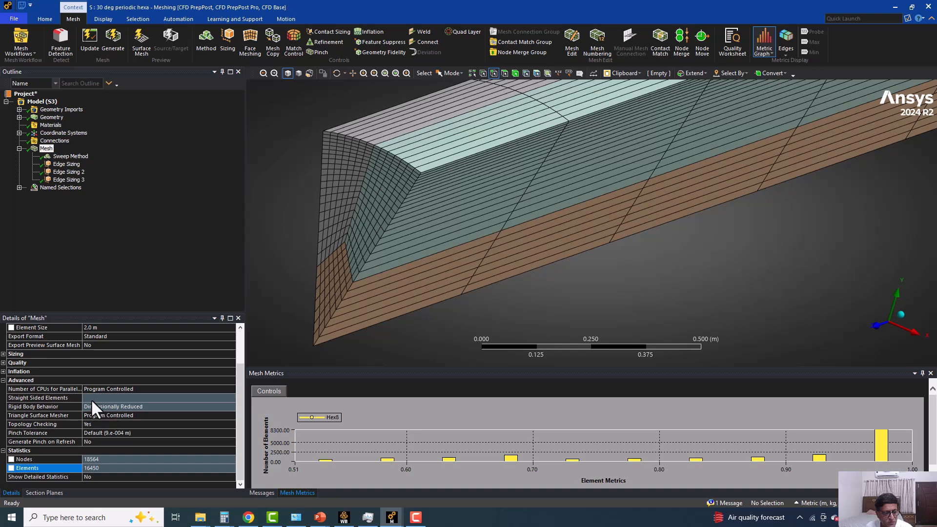
scroll(92, 401, "up", 2)
left_click(3, 407)
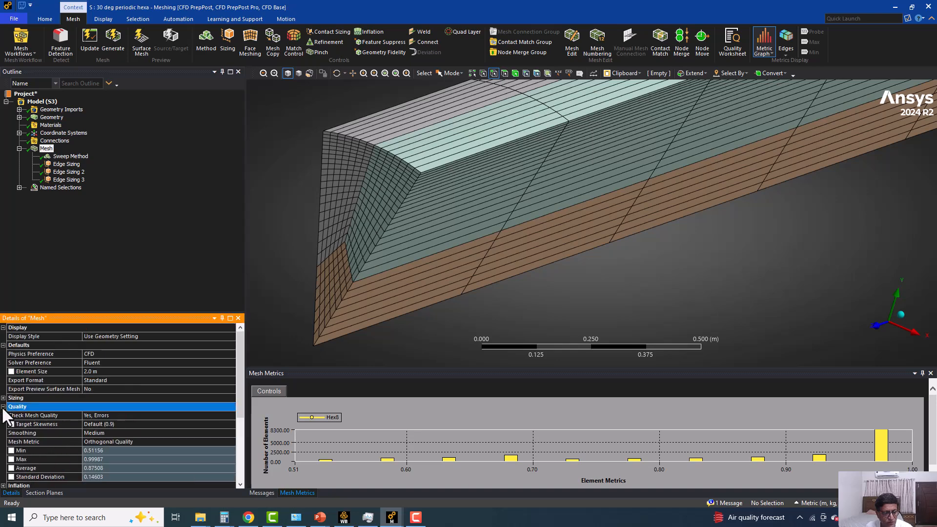
scroll(120, 426, "down", 1)
left_click(106, 424)
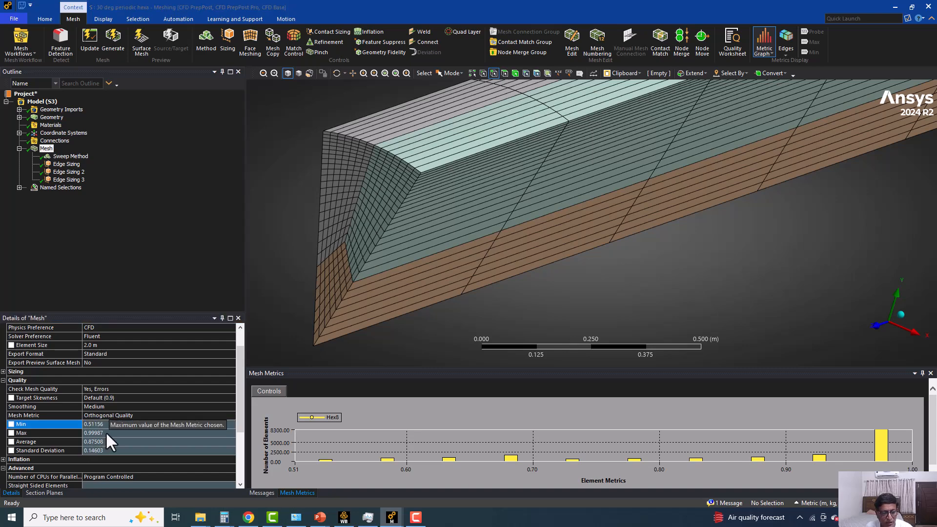
left_click(103, 441)
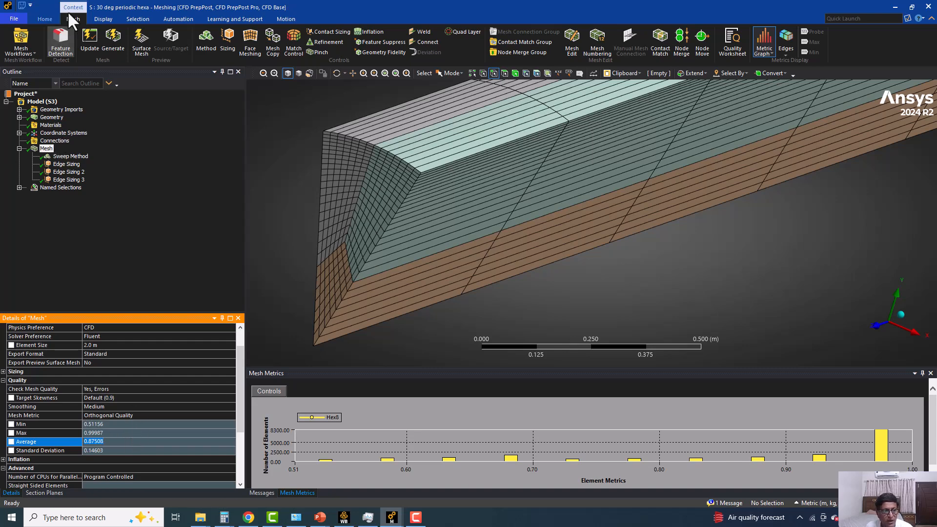
Step: Update the mesh for transfer to Fluent and show the Connections details with the plain wedge geometry
left_click(83, 38)
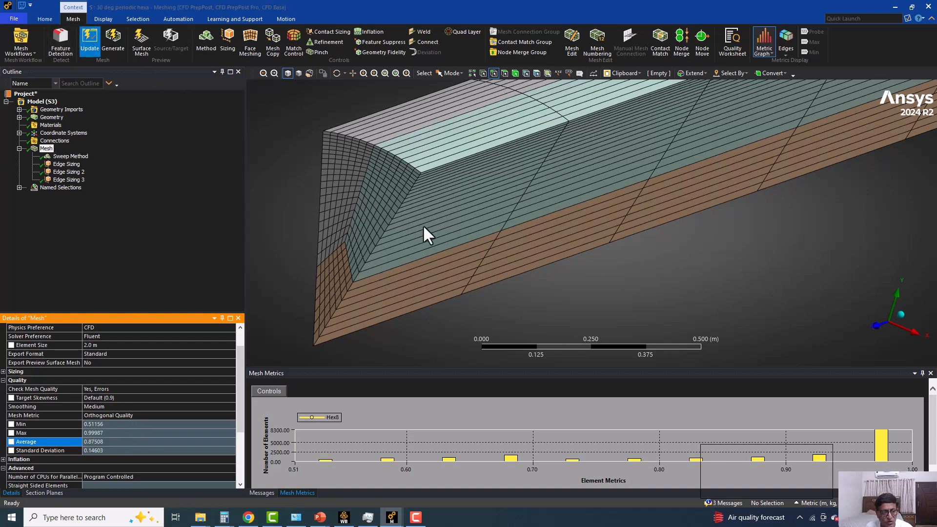
left_click(56, 140)
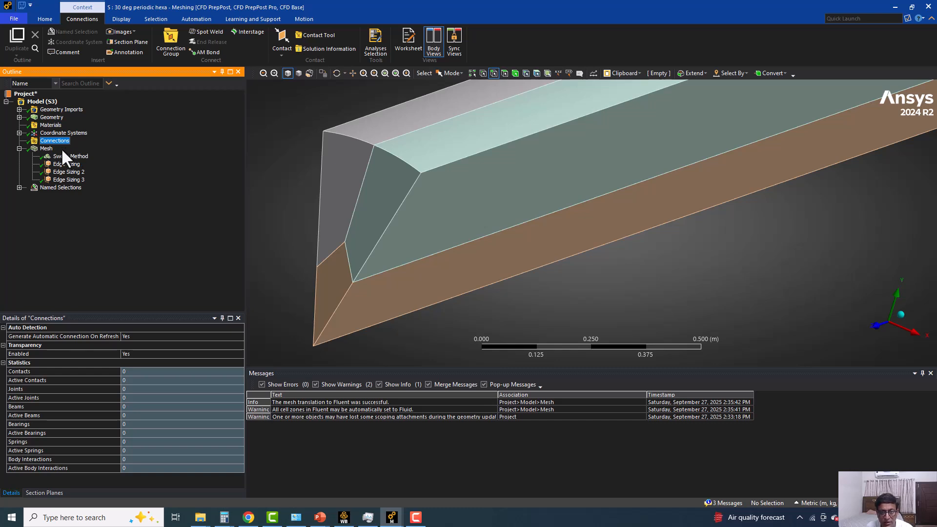
left_click(283, 157)
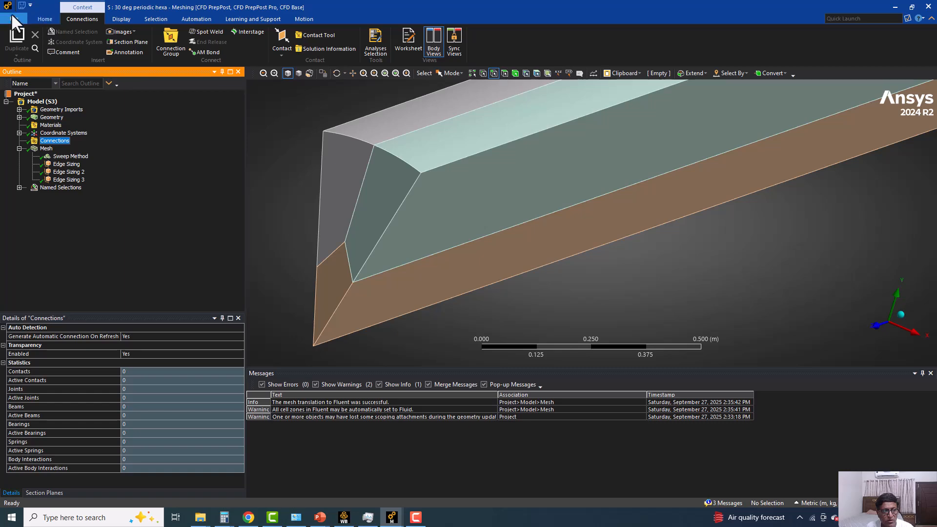
Step: Check the mesh status of the 30 deg periodic hexa system in Workbench, and return to the mesh view in Ansys Meshing
left_click(344, 517)
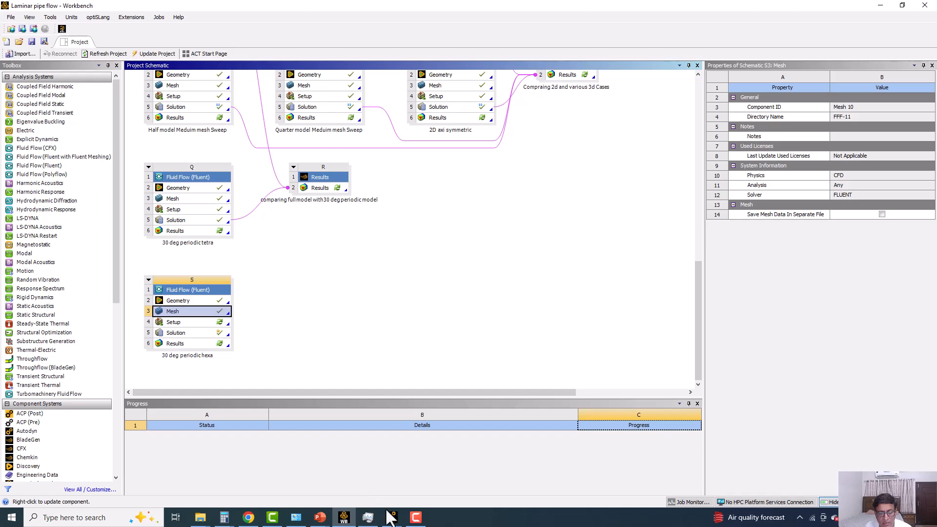
mouse_move(392, 516)
left_click(402, 476)
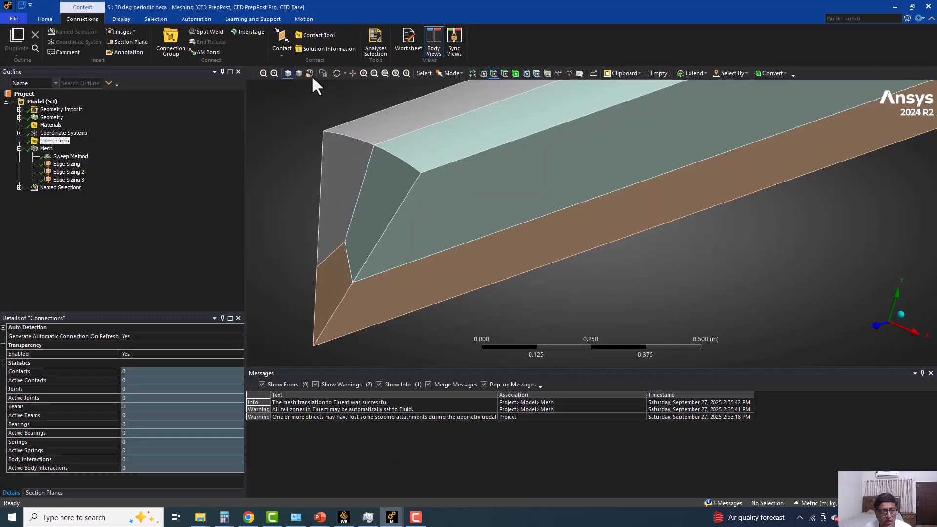
left_click(50, 148)
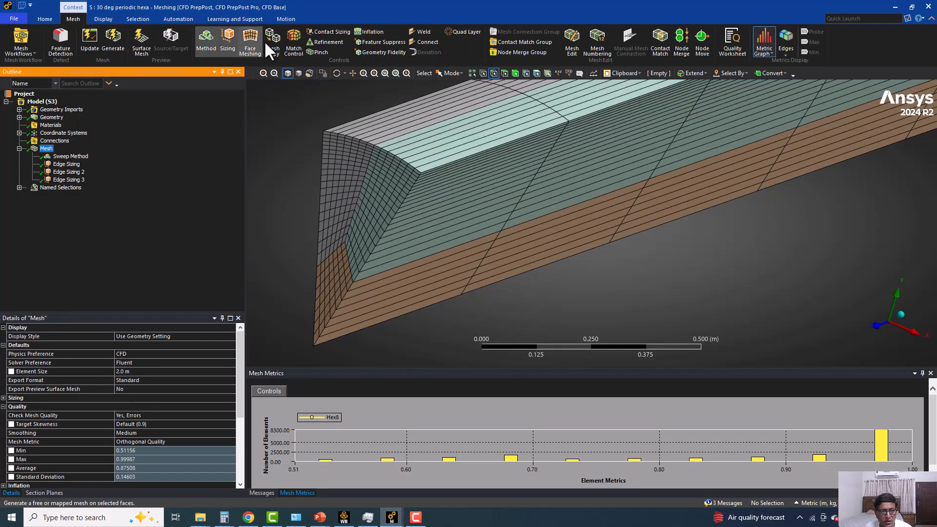